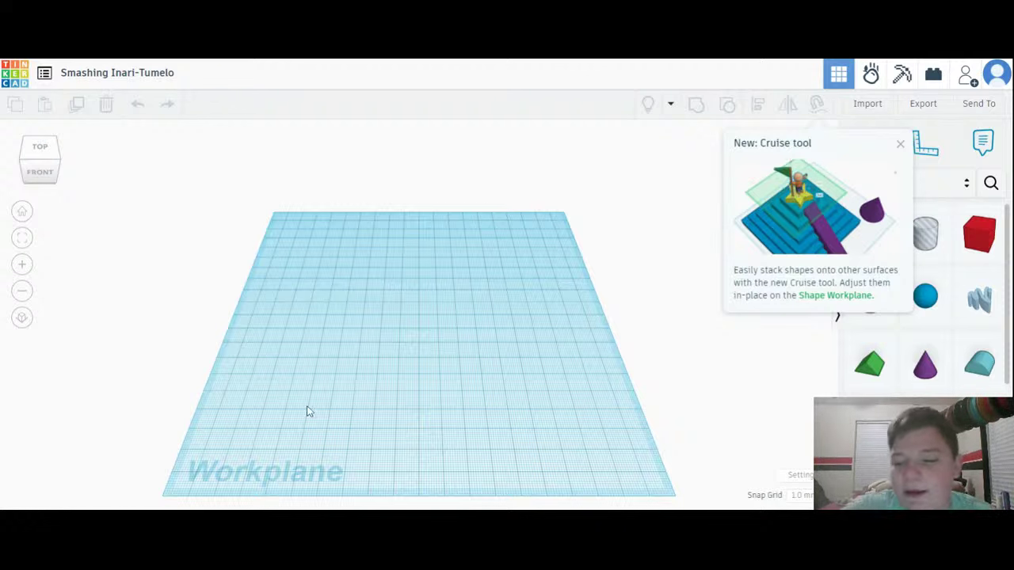
Place a red box on the workplane and stretch it into a long, narrow bar
left_click(901, 146)
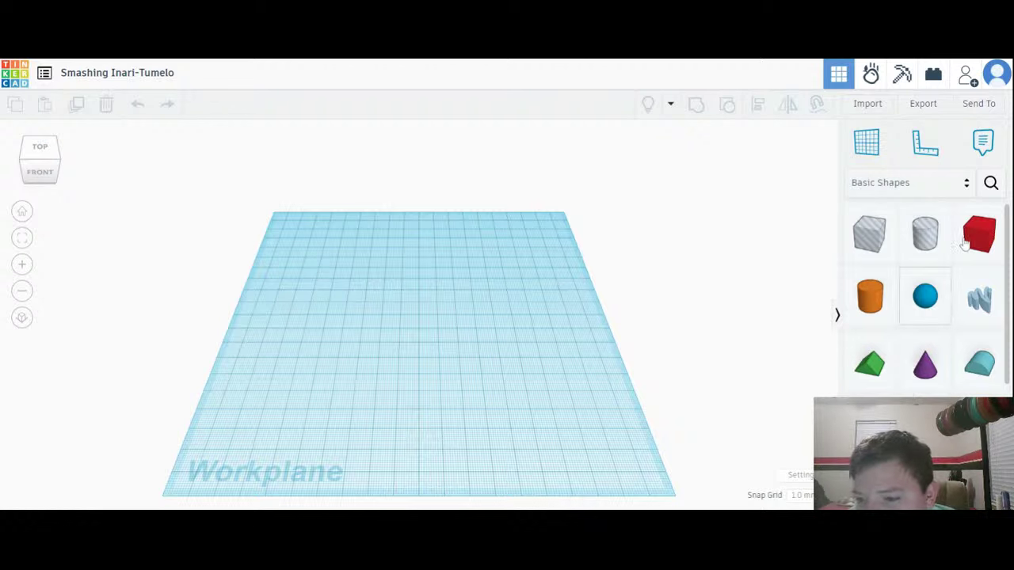
left_click(979, 234)
left_click(346, 306)
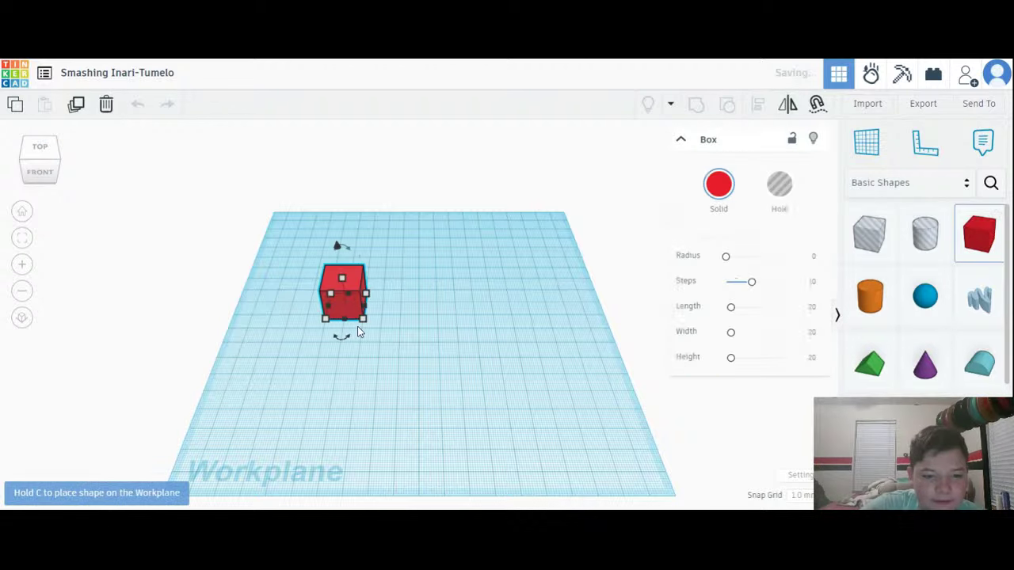
left_click_drag(346, 324, 342, 386)
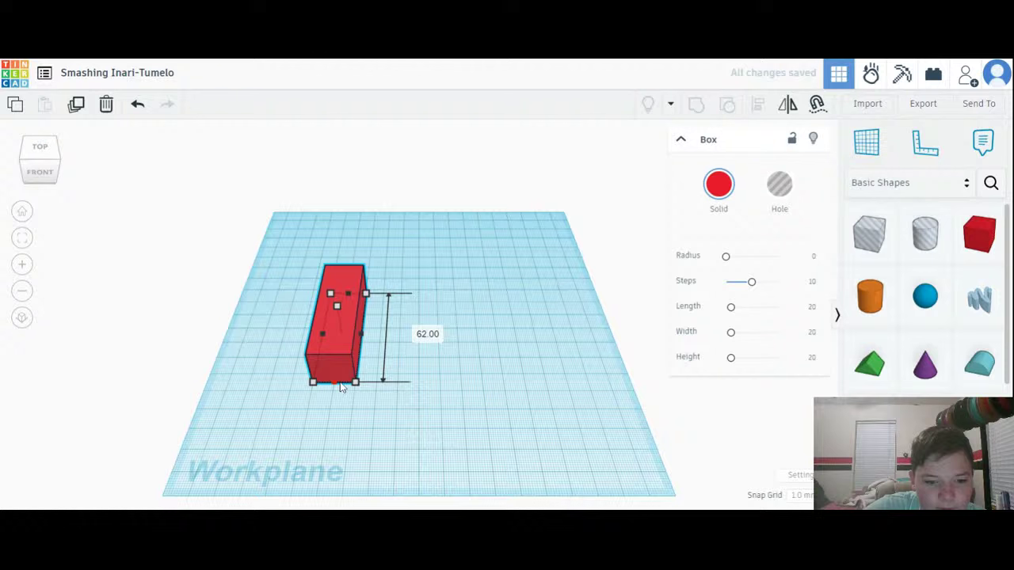
left_click_drag(365, 335, 344, 350)
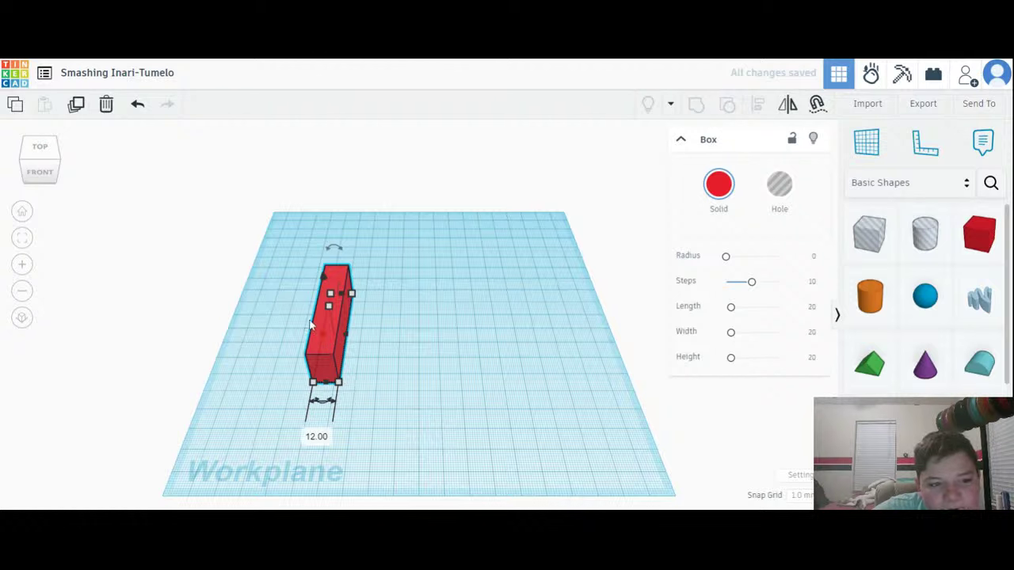
Lengthen the bar to about 81 and set a duplicate just to its right
left_click(76, 108)
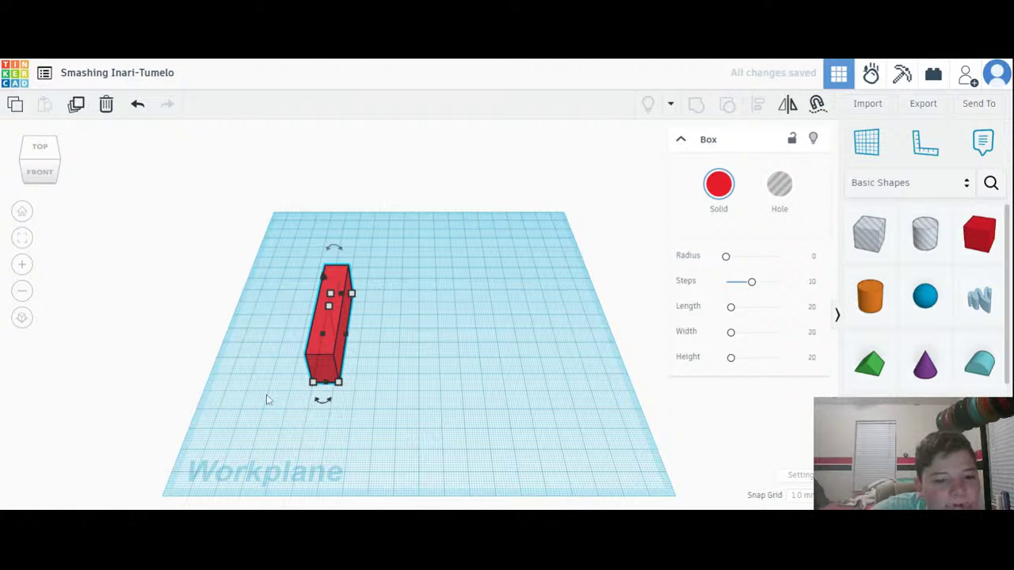
mouse_move(295, 367)
left_click_drag(327, 388, 329, 423)
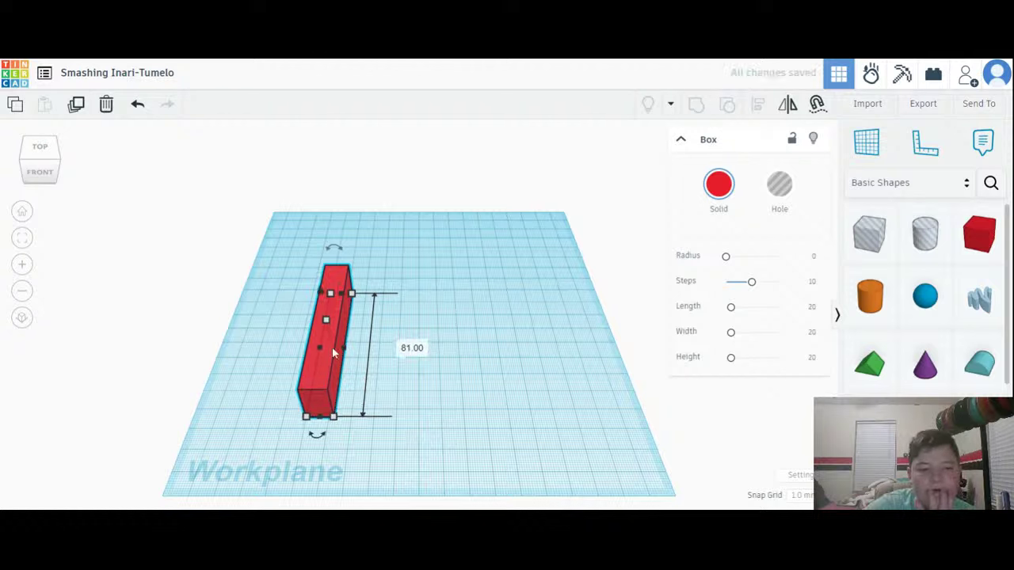
left_click(76, 105)
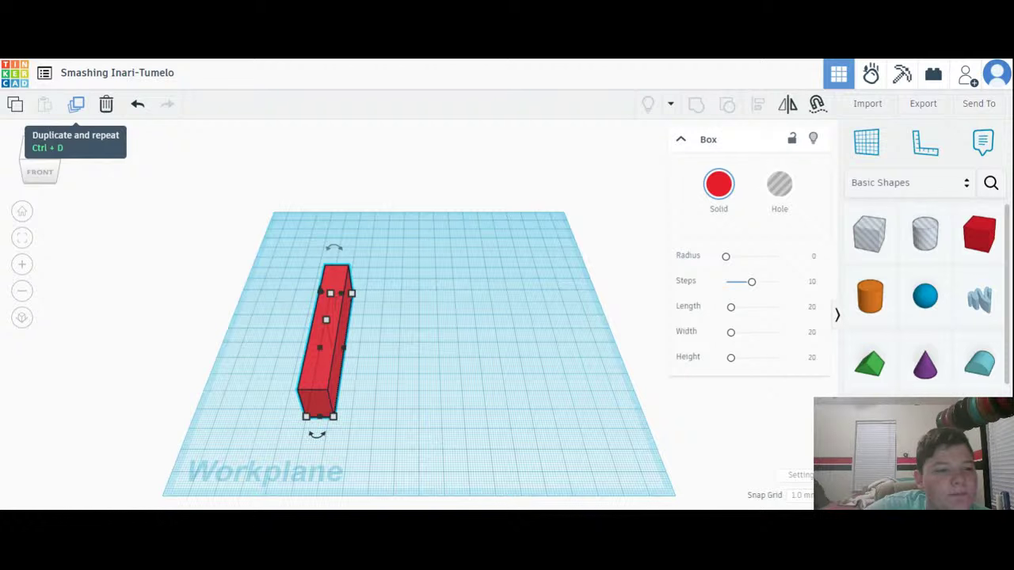
left_click_drag(318, 373, 374, 373)
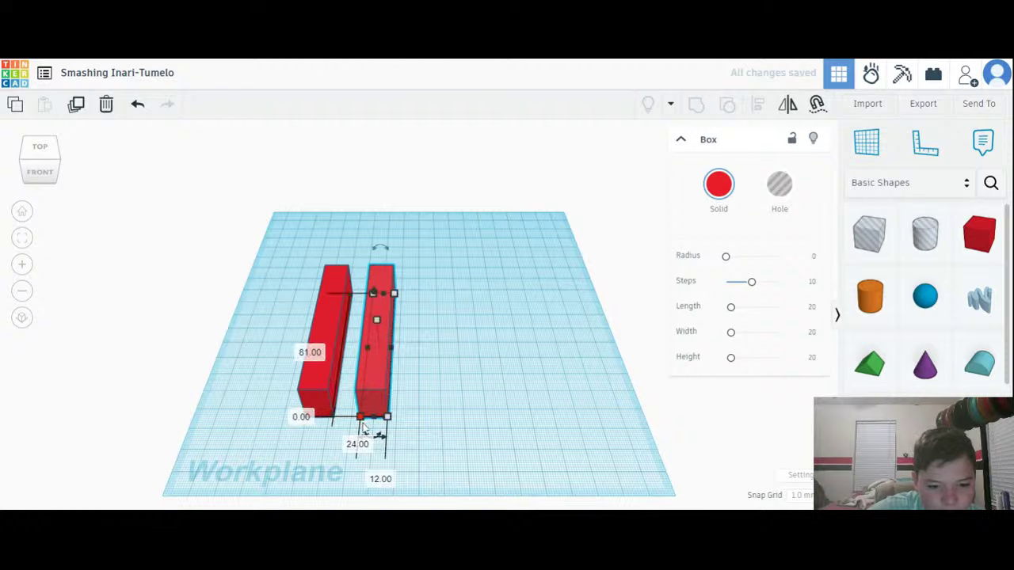
left_click_drag(361, 395, 364, 396)
Duplicate the right bar and widen the copy into a spacer filling the gap
left_click(322, 391)
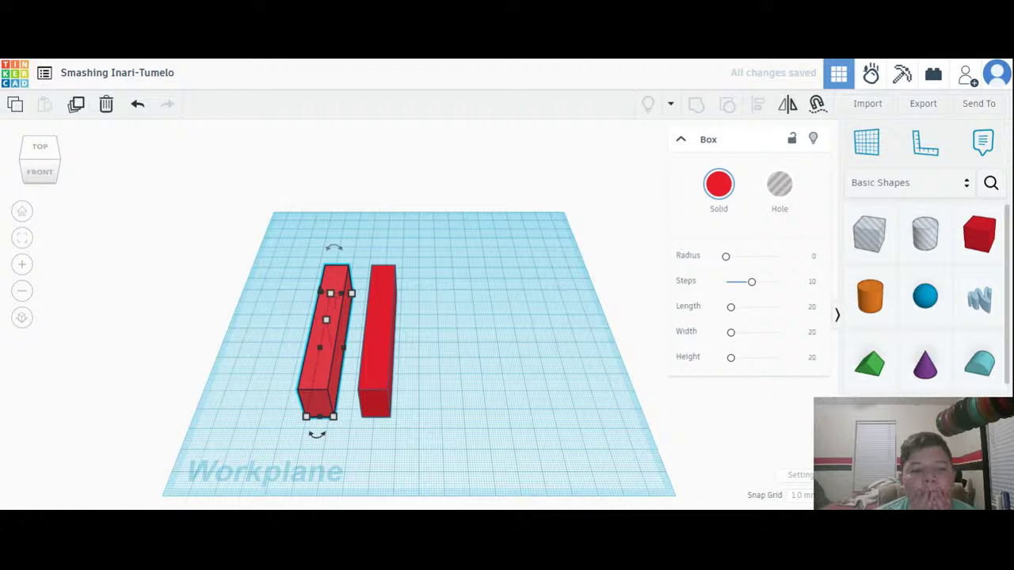
left_click(372, 374)
left_click(76, 104)
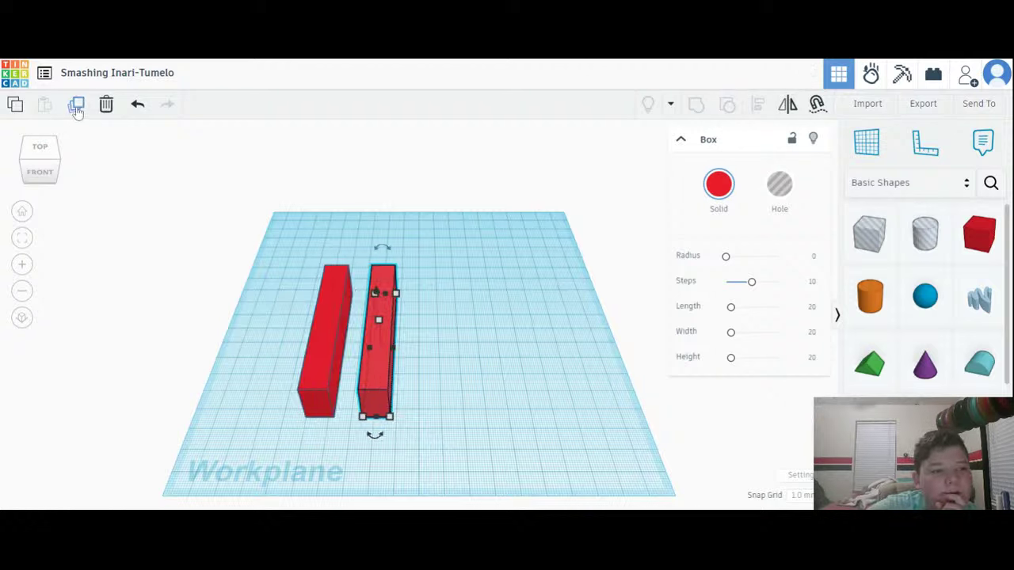
left_click_drag(375, 384, 346, 385)
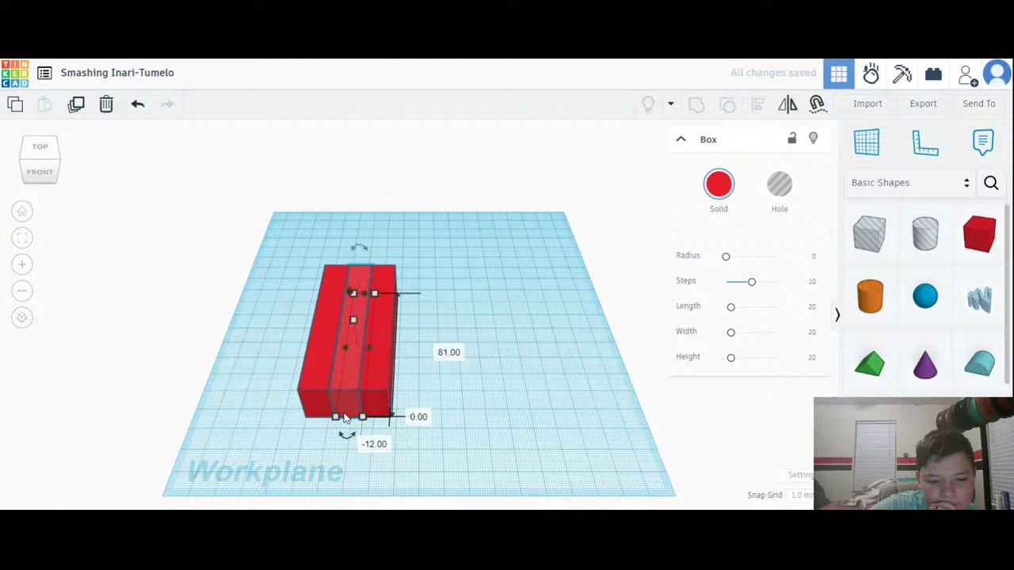
left_click_drag(362, 419, 401, 404)
Delete the middle spacer box, leaving only the two separated bars
left_click(362, 384)
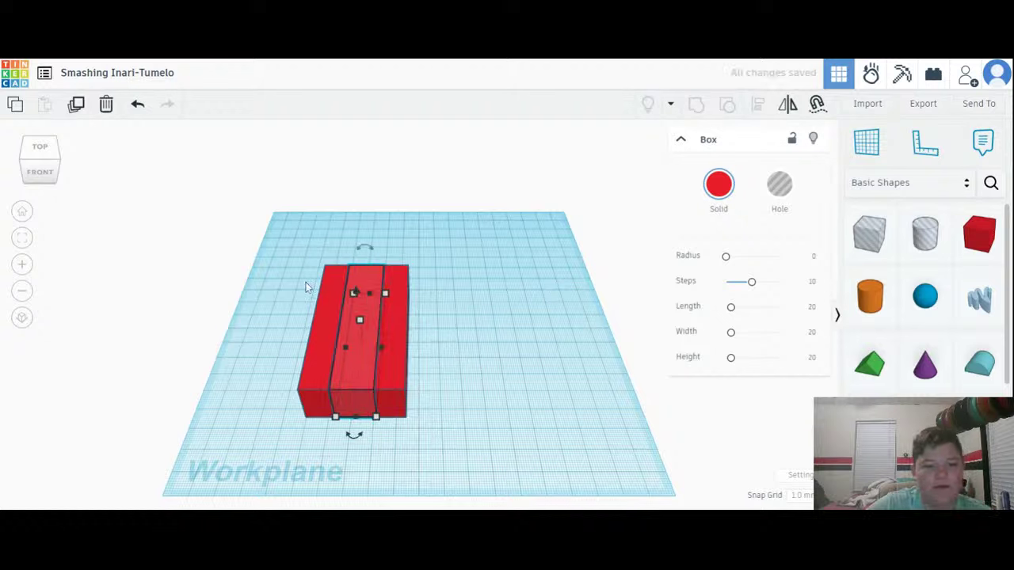
left_click(107, 104)
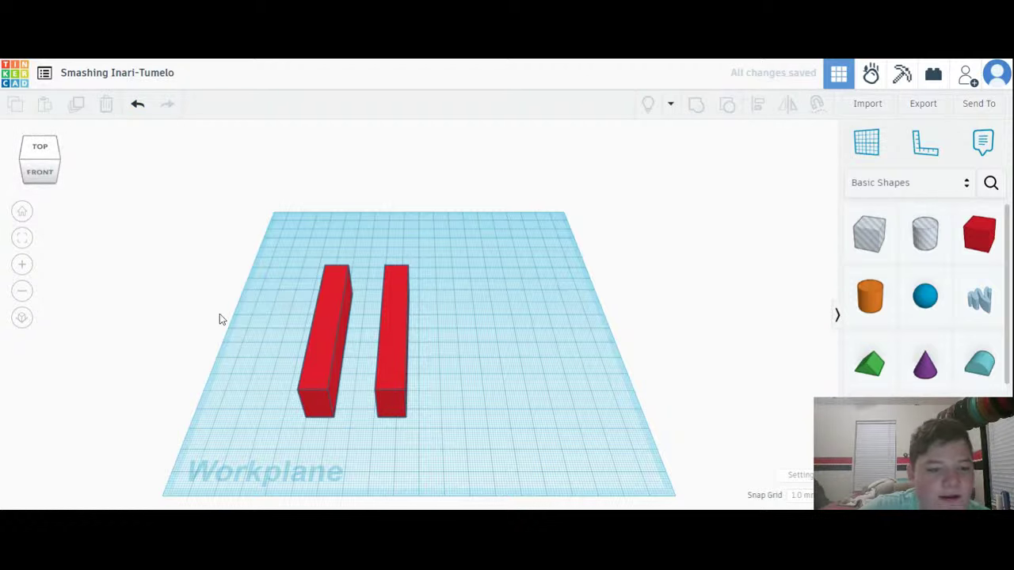
left_click(393, 360)
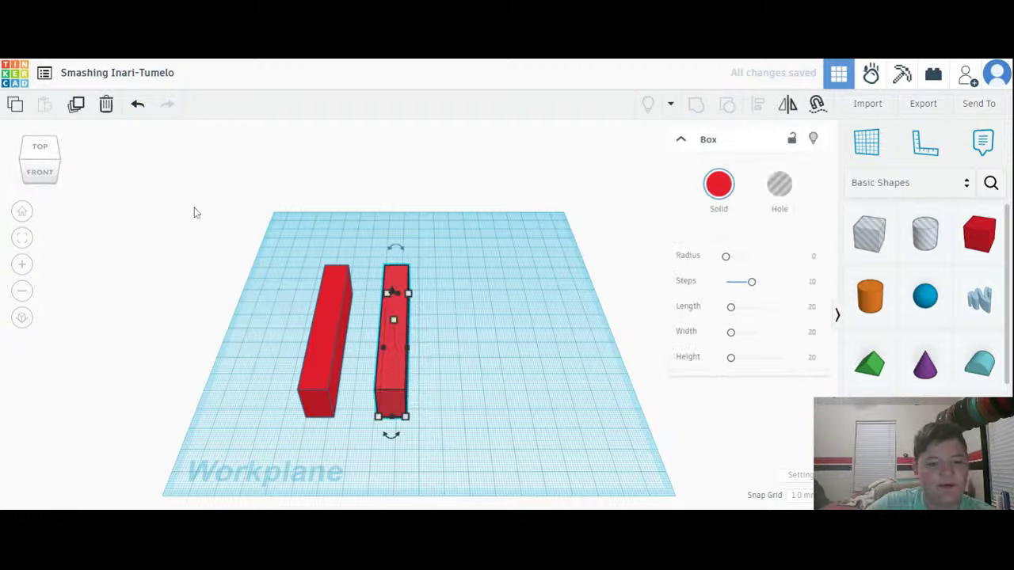
left_click(526, 255)
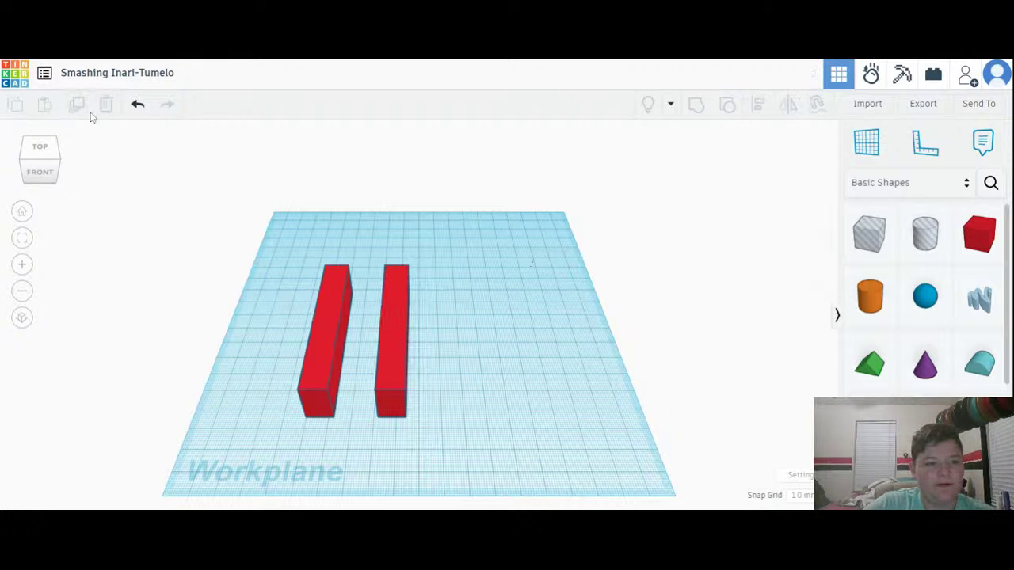
Drop a new box on the left bar and stretch it 81 long across both bars' tops
left_click(28, 170)
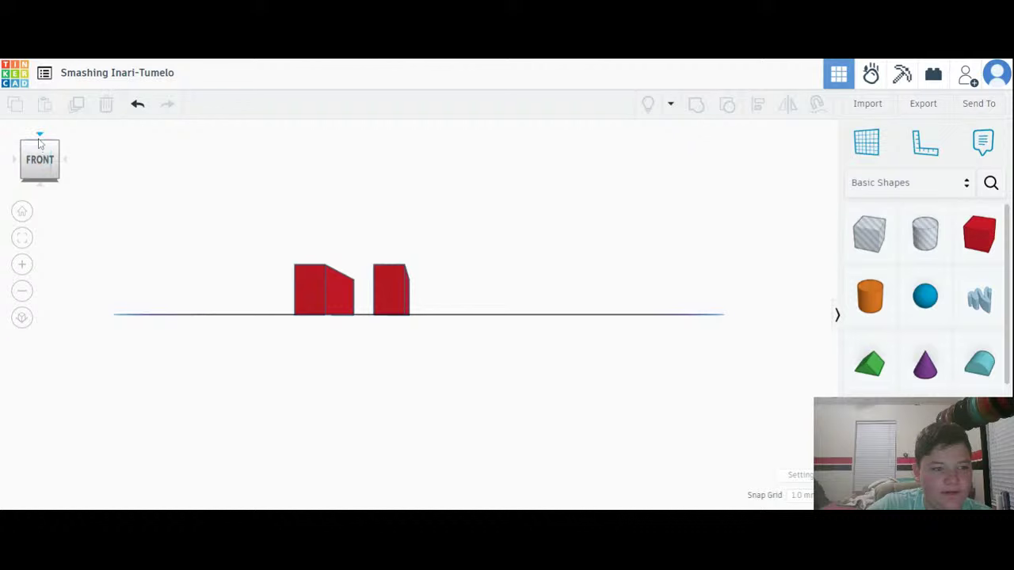
left_click(42, 147)
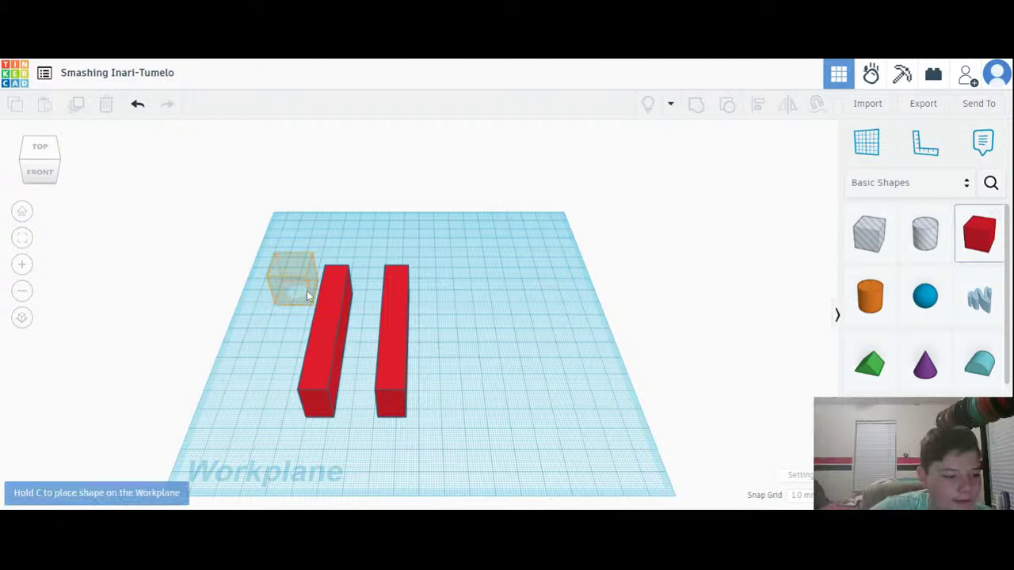
left_click(339, 283)
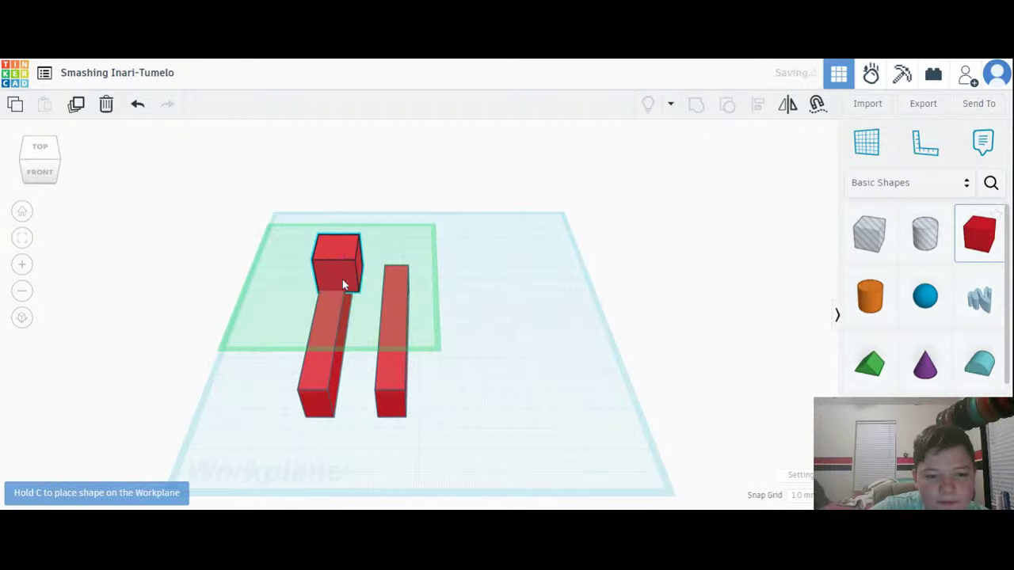
left_click_drag(342, 256, 361, 393)
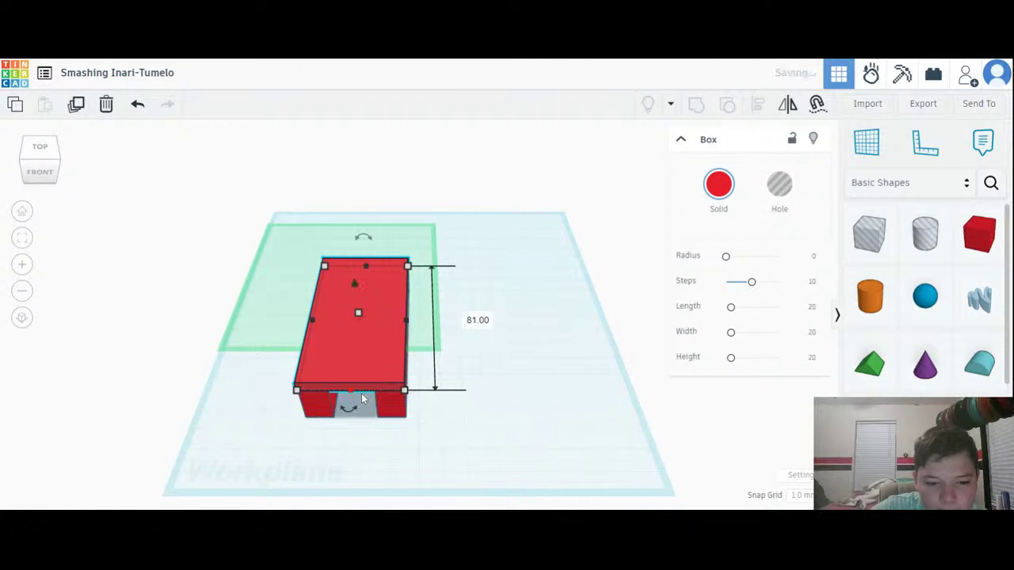
Narrow the top slab to a width of 44.00 so it rests evenly on both bars
left_click(44, 172)
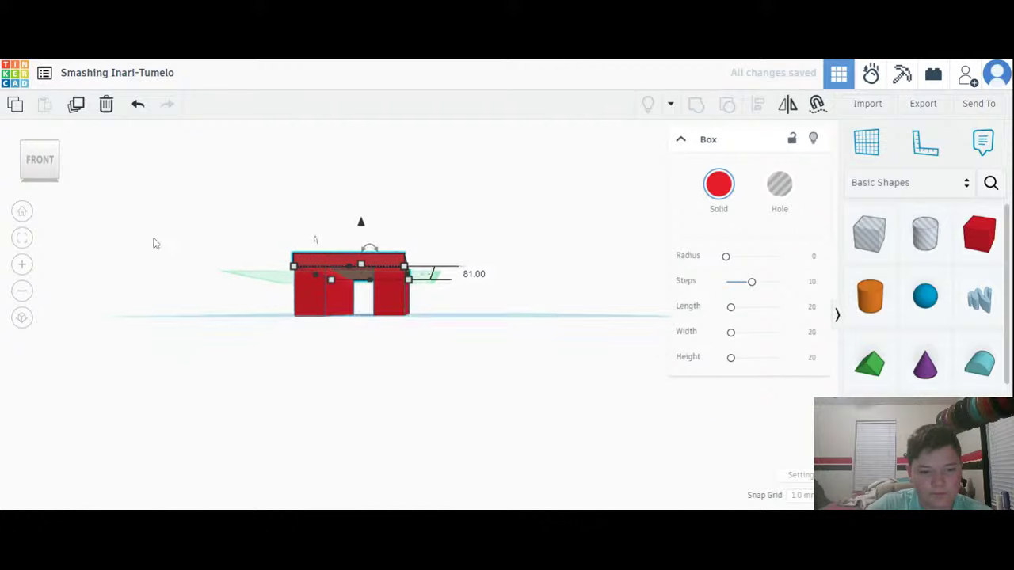
left_click(278, 233)
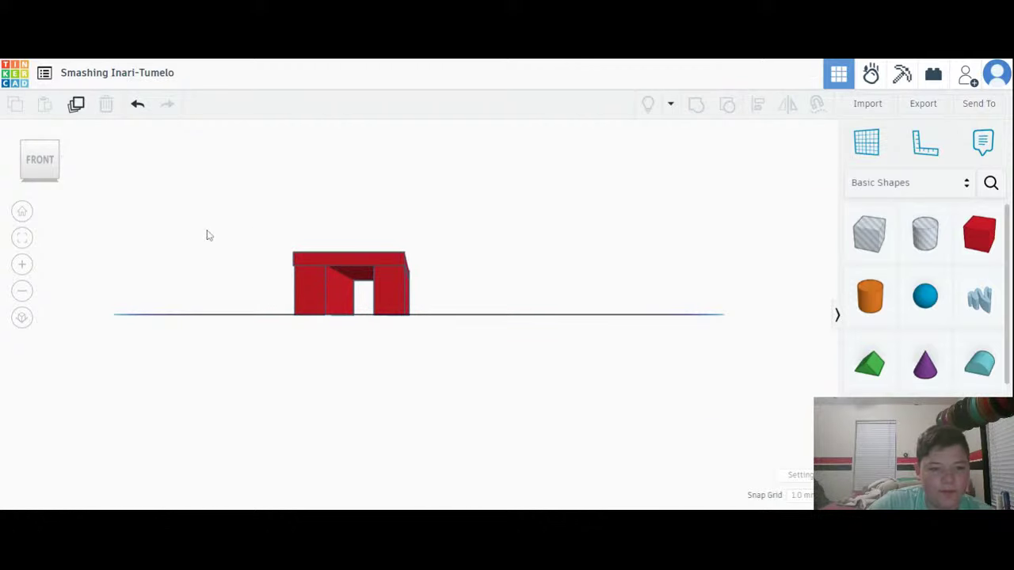
mouse_move(43, 161)
left_mouse_down()
mouse_move(55, 162)
mouse_move(49, 168)
left_mouse_up()
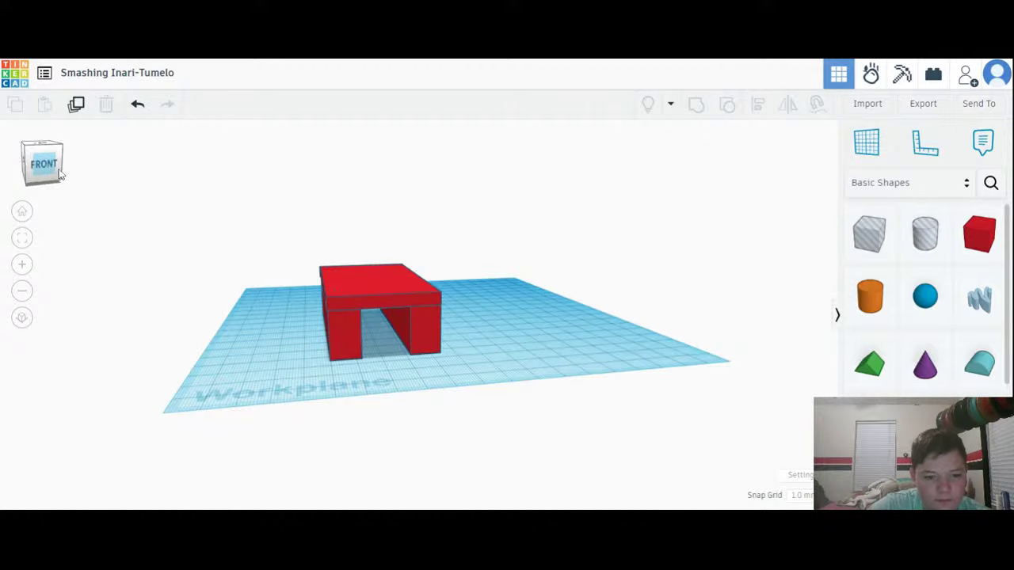
left_click(364, 268)
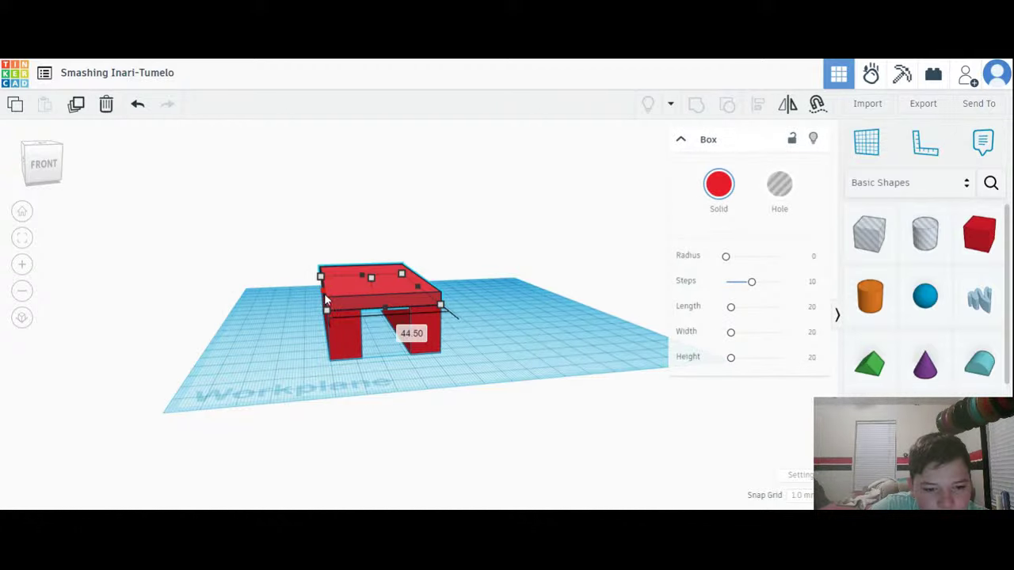
left_click_drag(327, 296, 325, 300)
left_click(317, 220)
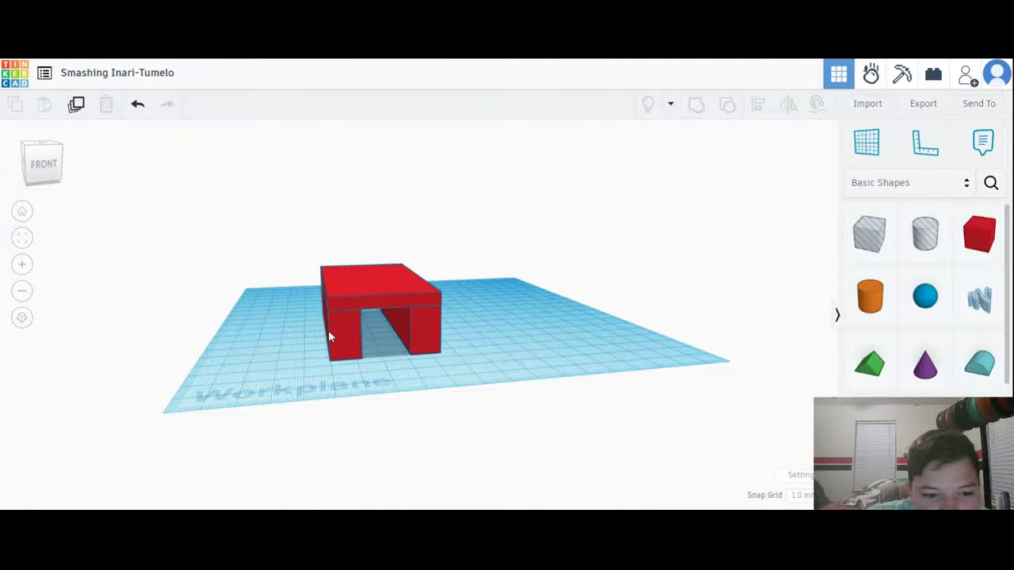
left_click(363, 287)
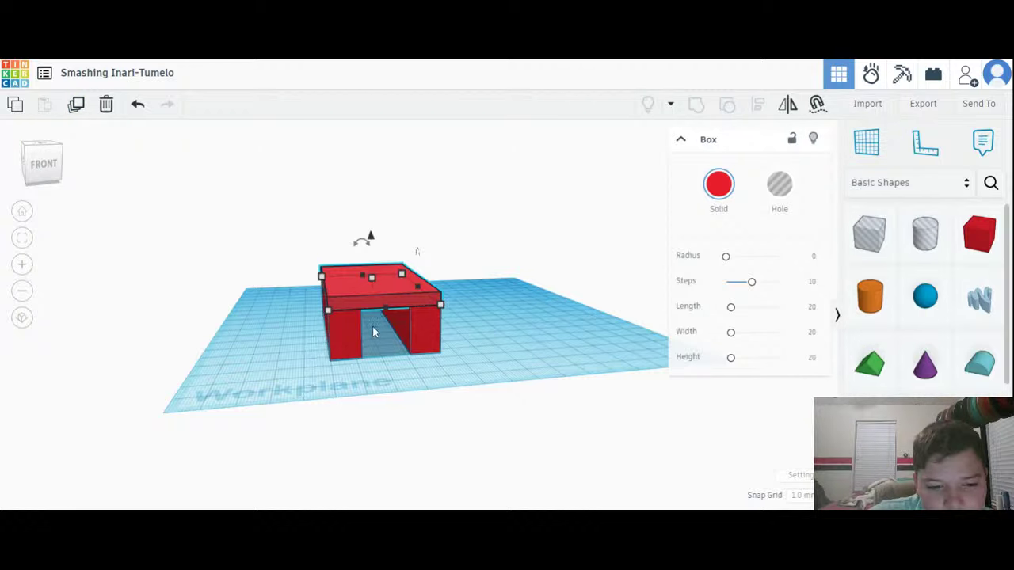
Duplicate the top slab, shift the copy left, and place a new box under its end
left_click(76, 107)
left_click_drag(378, 291, 299, 298)
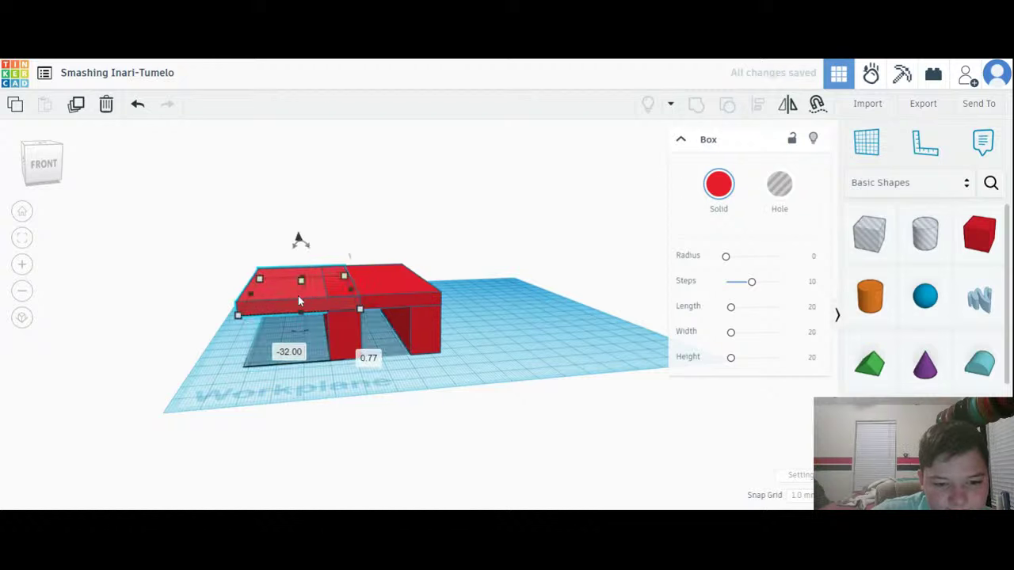
left_click(419, 236)
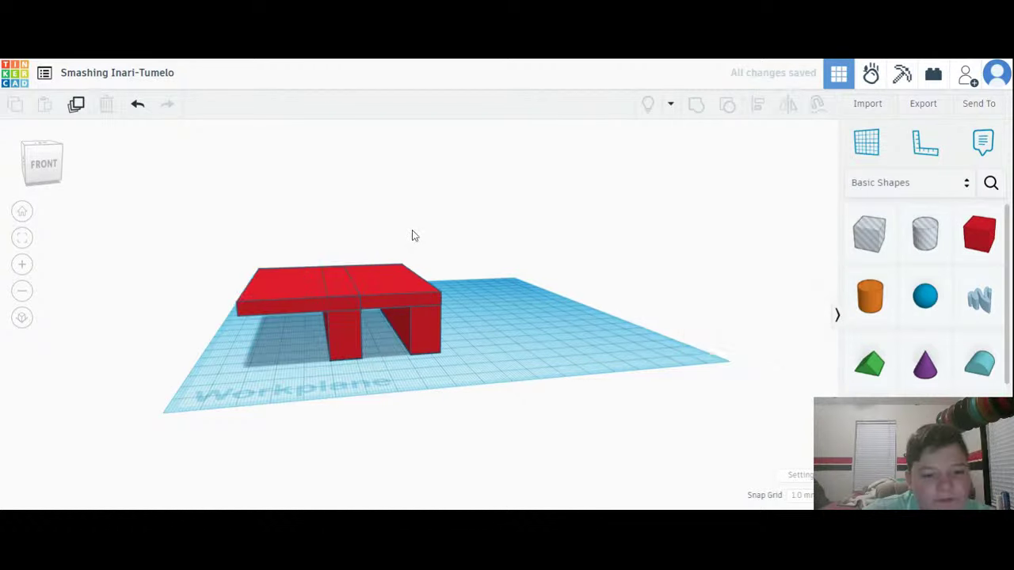
left_click(260, 302)
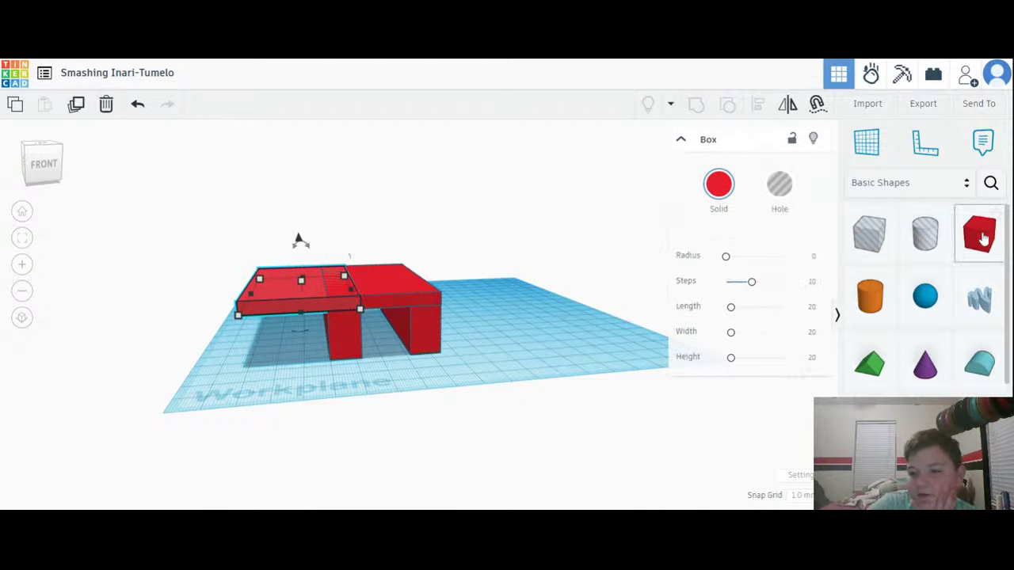
left_click_drag(982, 237, 275, 357)
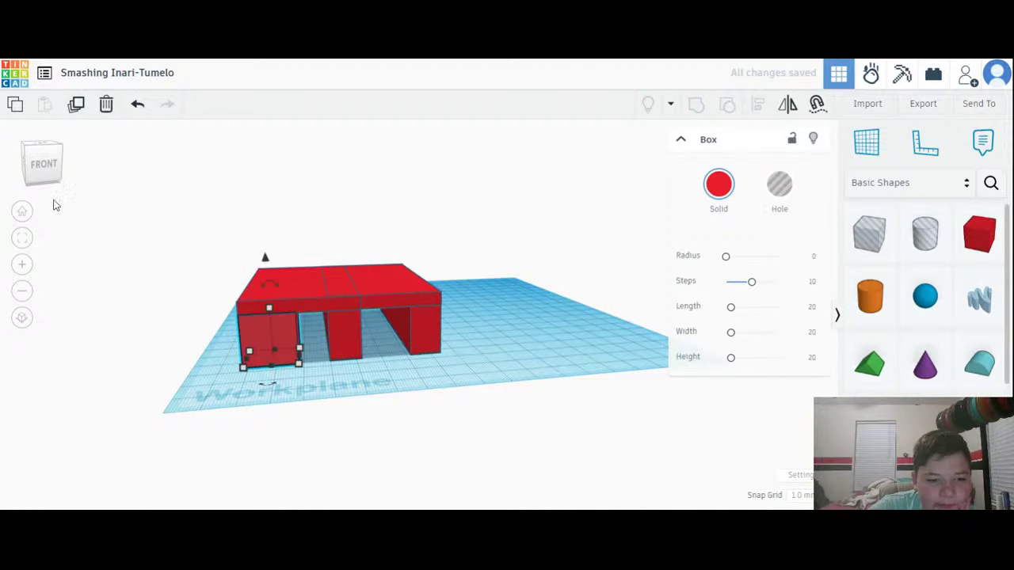
Stretch the small box under the overhang across the full front width
left_click(26, 162)
left_click(30, 161)
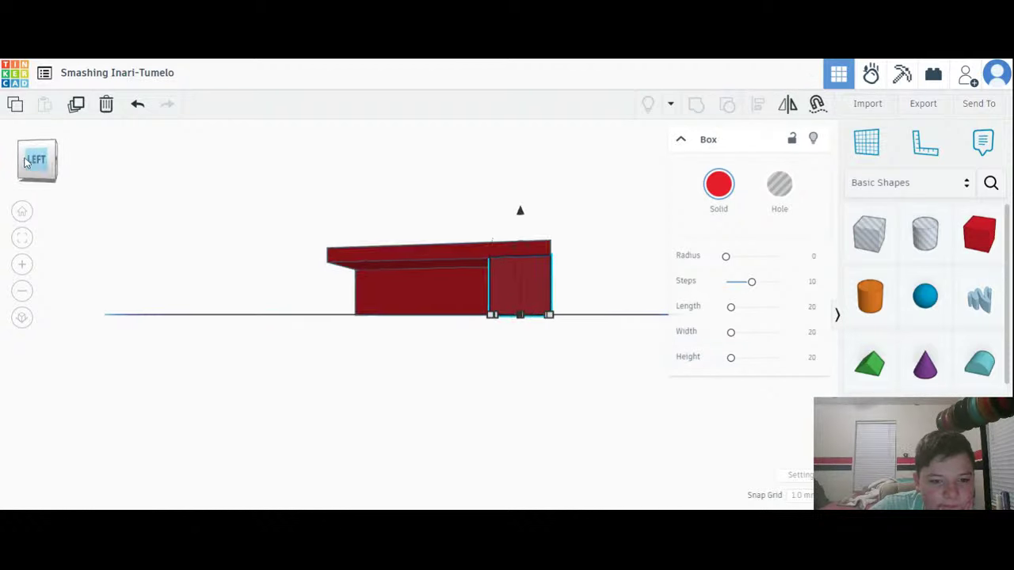
mouse_move(529, 314)
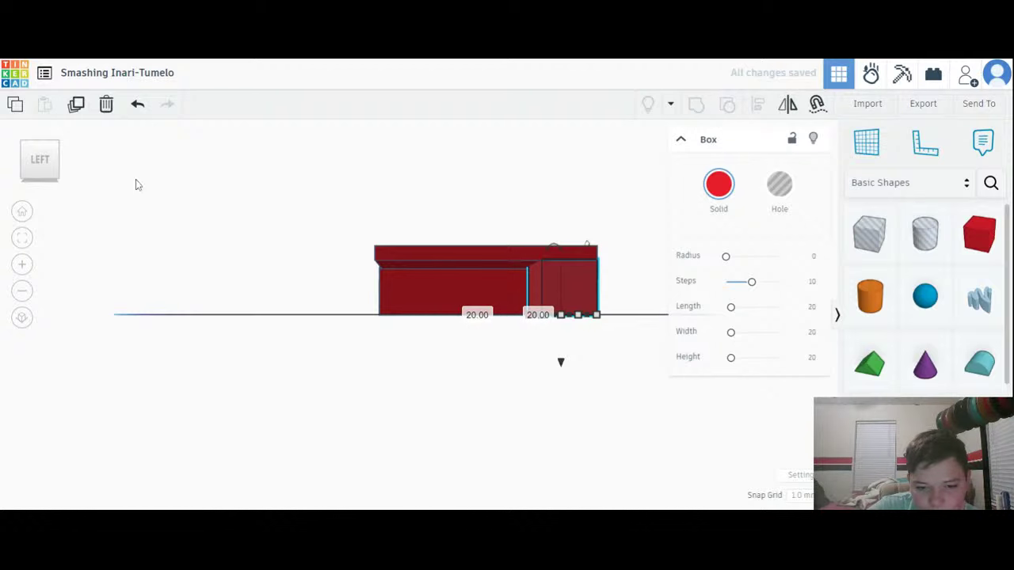
left_click(34, 149)
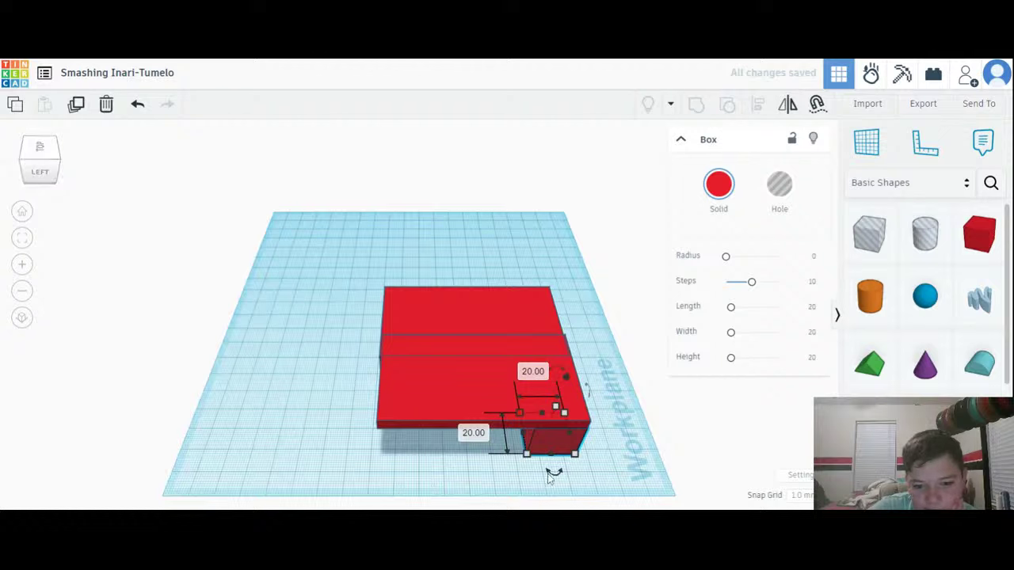
left_click_drag(526, 441, 382, 454)
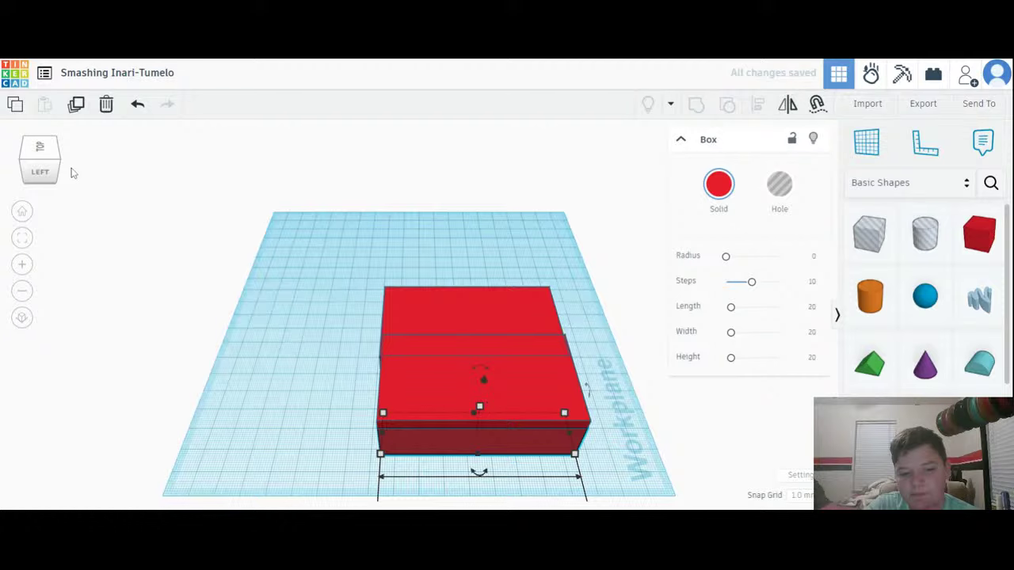
Narrow the box into a thin leg 8.00 wide
left_click(57, 172)
left_click(59, 175)
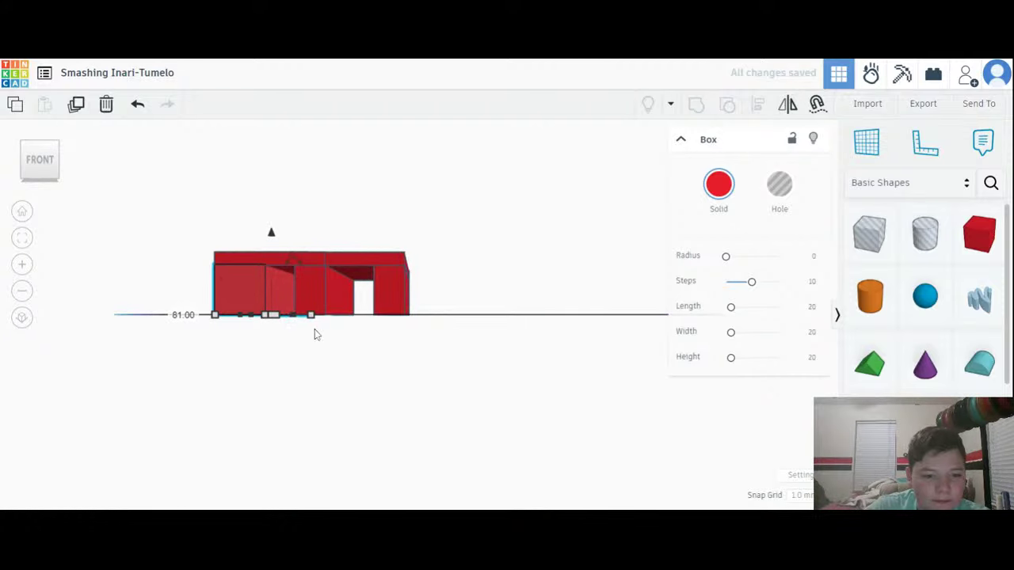
left_click(39, 149)
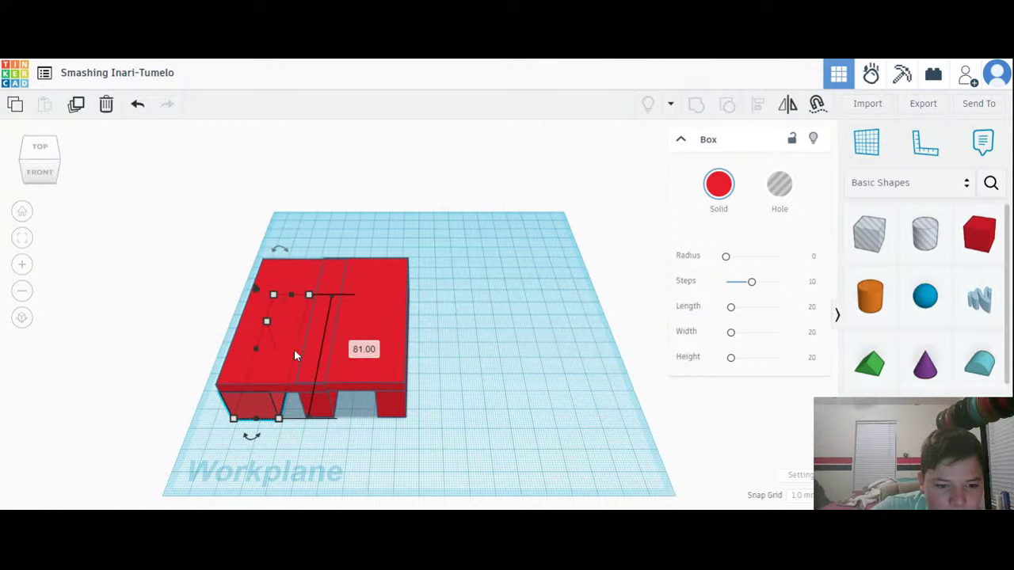
left_click_drag(293, 353, 270, 356)
left_click(349, 225)
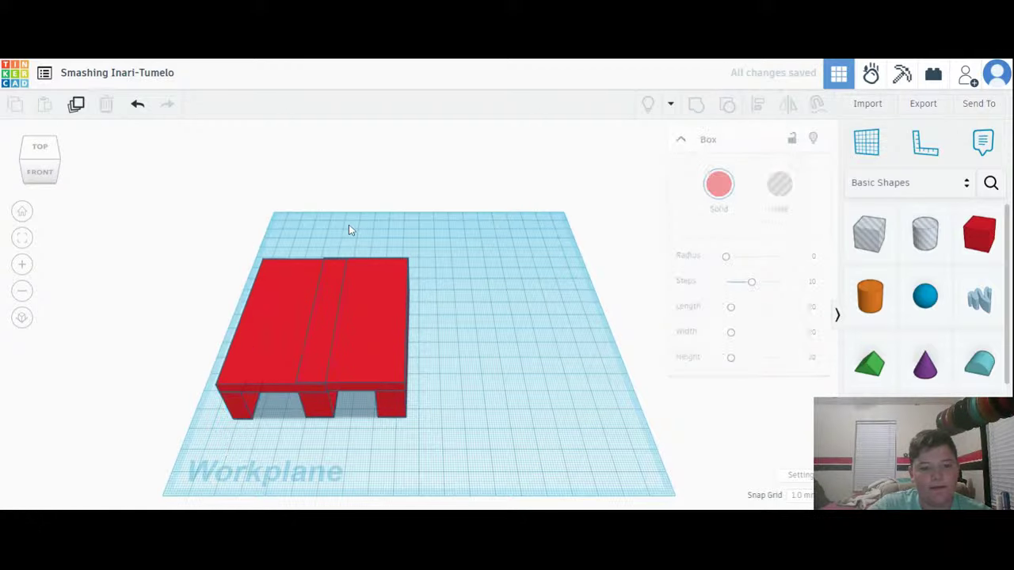
left_click(36, 174)
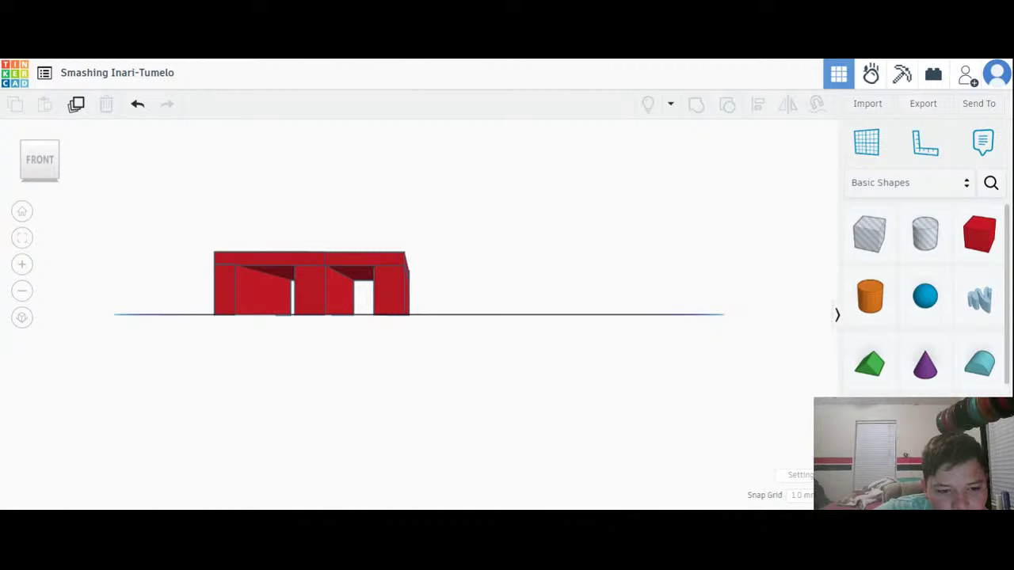
left_click(225, 293)
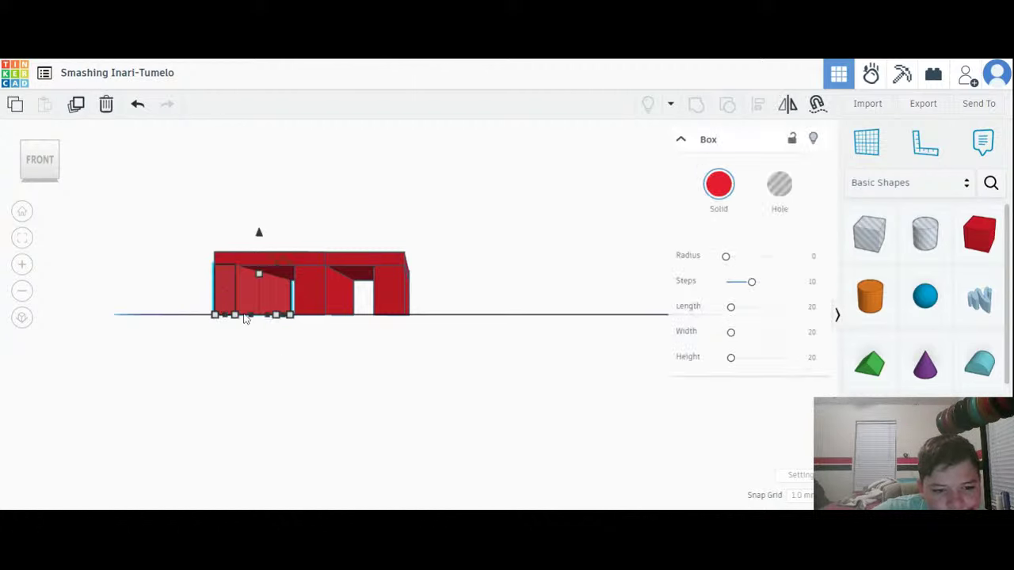
left_click(389, 230)
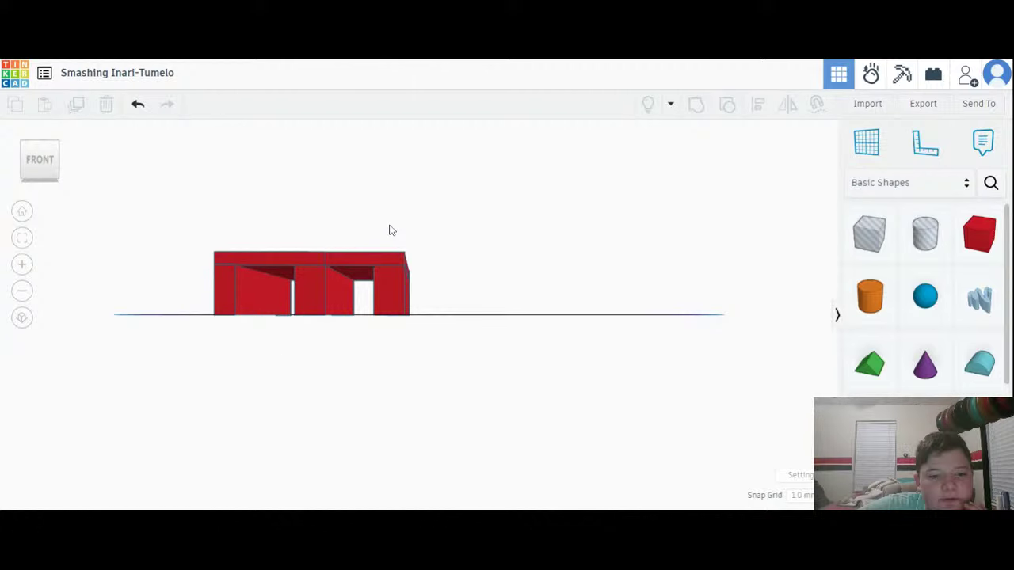
left_click(37, 150)
left_click(38, 153)
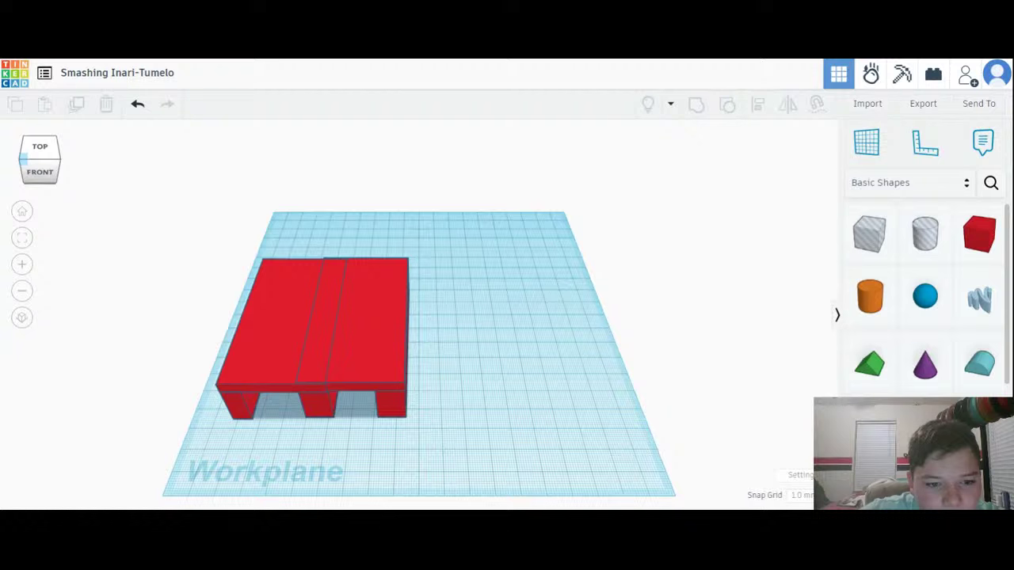
Select all five table parts, duplicate them, and set the copy right of the original
left_click_drag(503, 249, 202, 461)
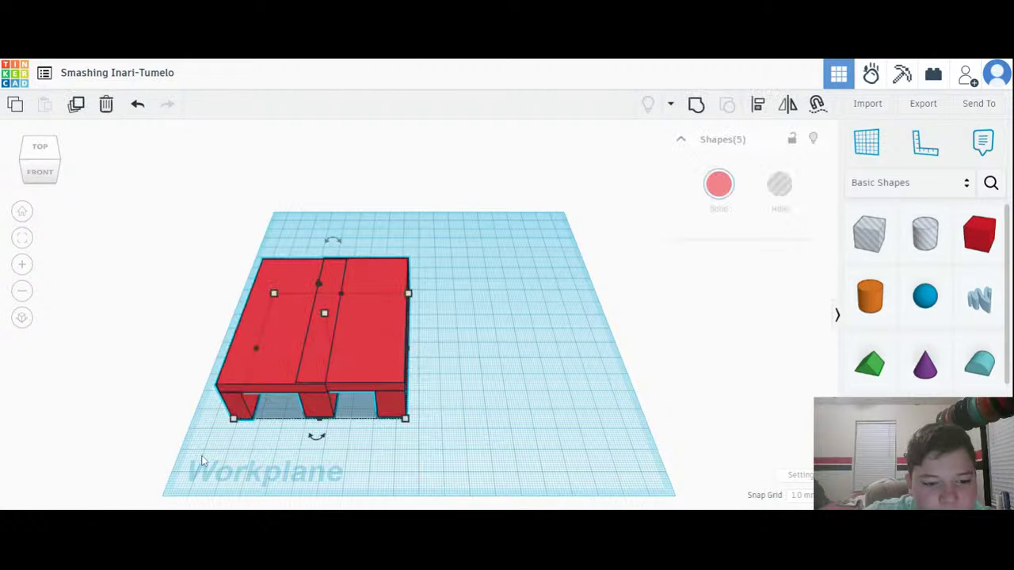
left_click(76, 107)
left_click_drag(368, 372, 573, 381)
left_click(734, 386)
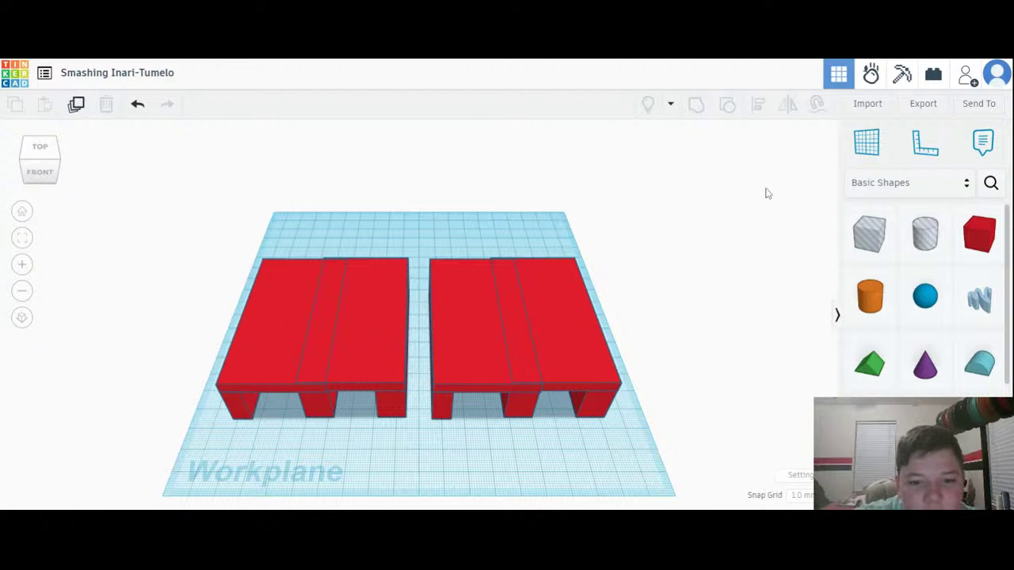
Export the design as an .STL for 3D printing, then select both tables
left_click(923, 104)
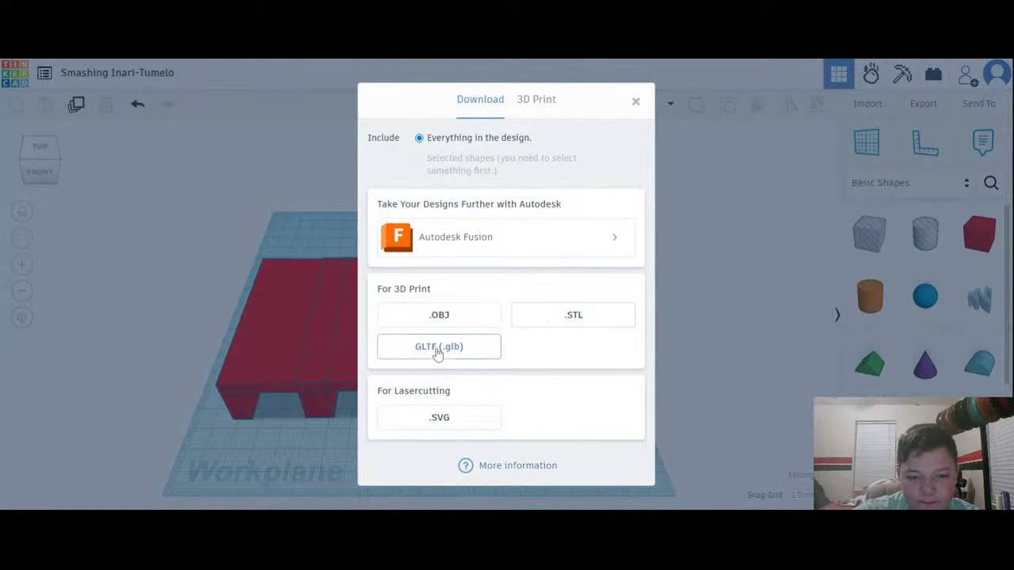
left_click(606, 316)
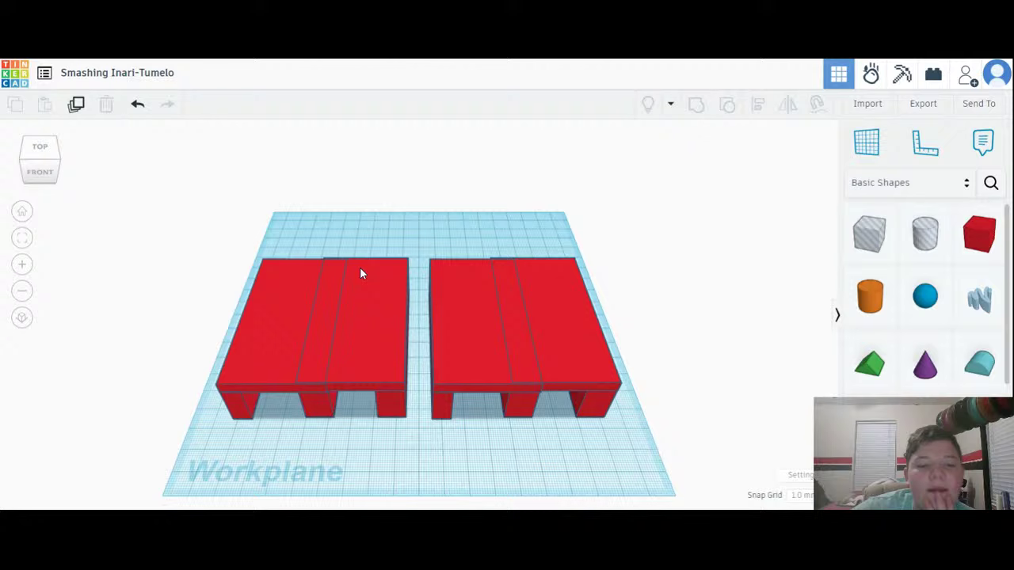
left_click_drag(265, 232, 664, 458)
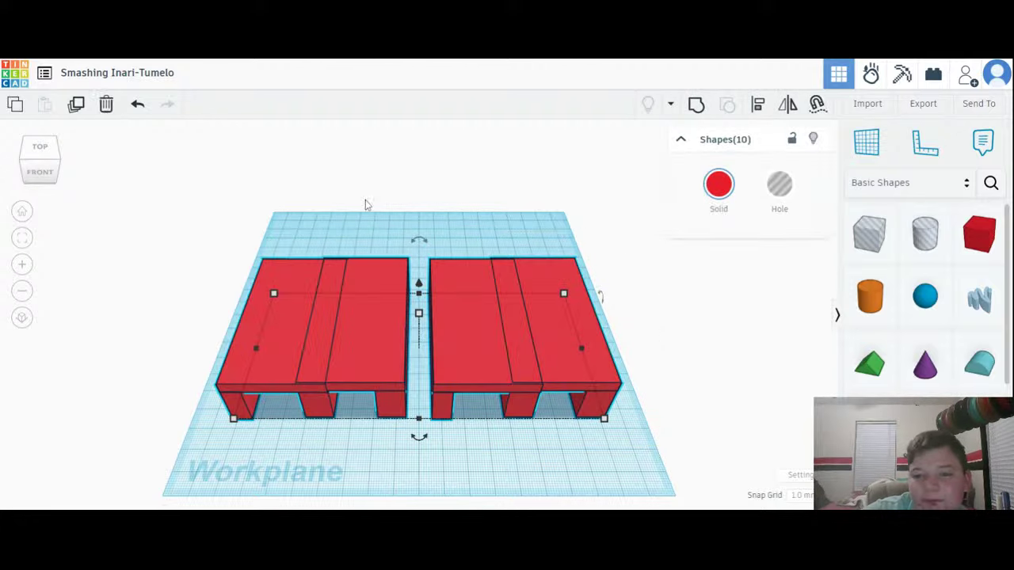
Delete all ten selected shapes, clearing both tables from the workplane
left_click(106, 105)
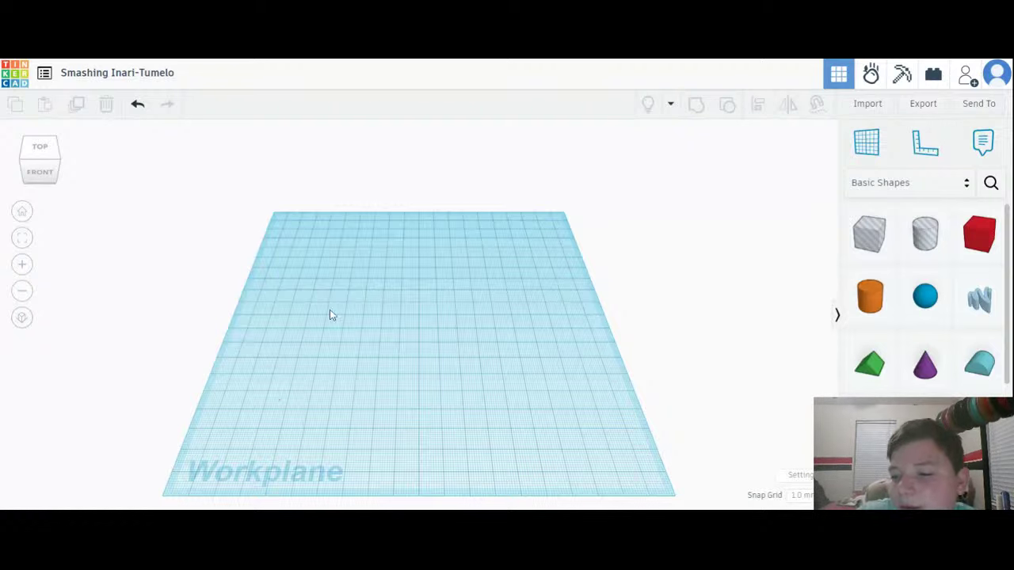
Add a new box, lengthen it to 187.00 and widen it toward the front
left_click_drag(993, 237, 400, 502)
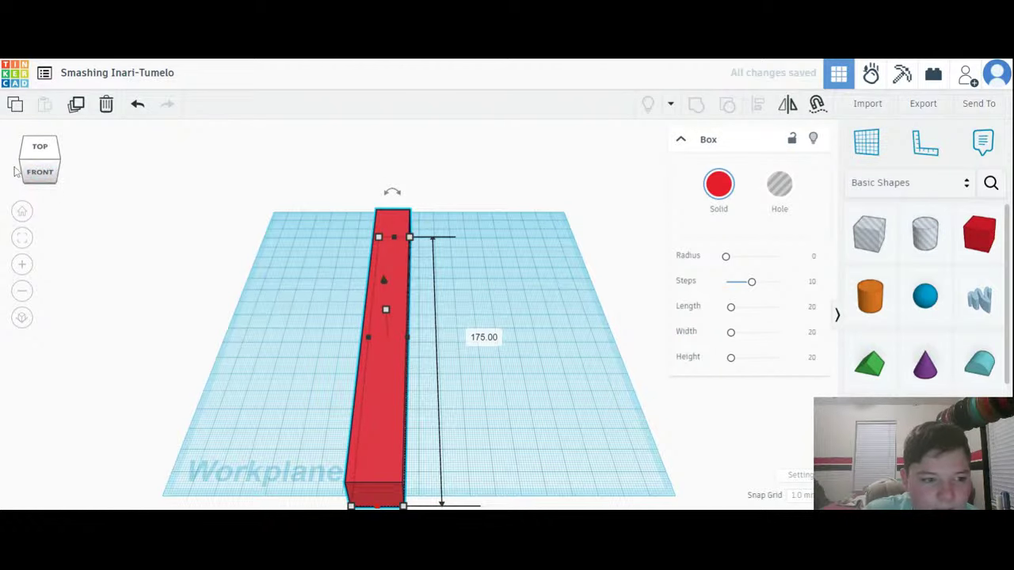
left_click(50, 168)
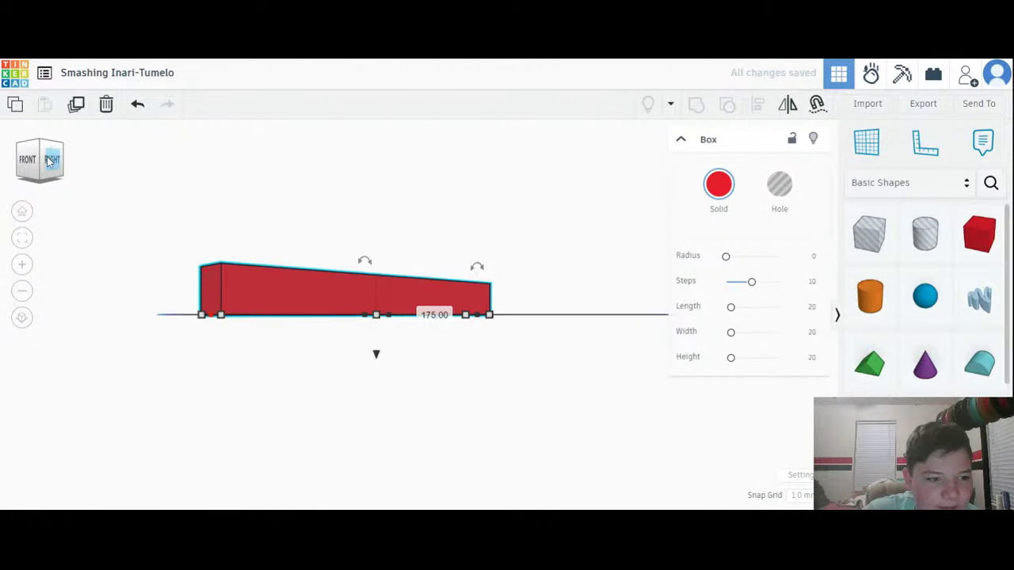
left_click_drag(49, 162, 58, 202)
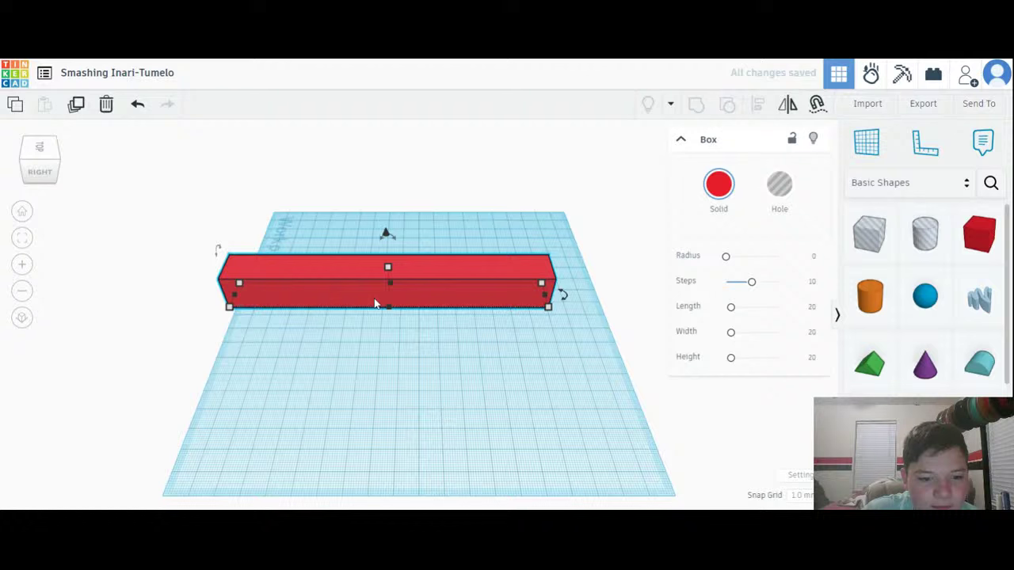
left_click_drag(377, 300, 384, 301)
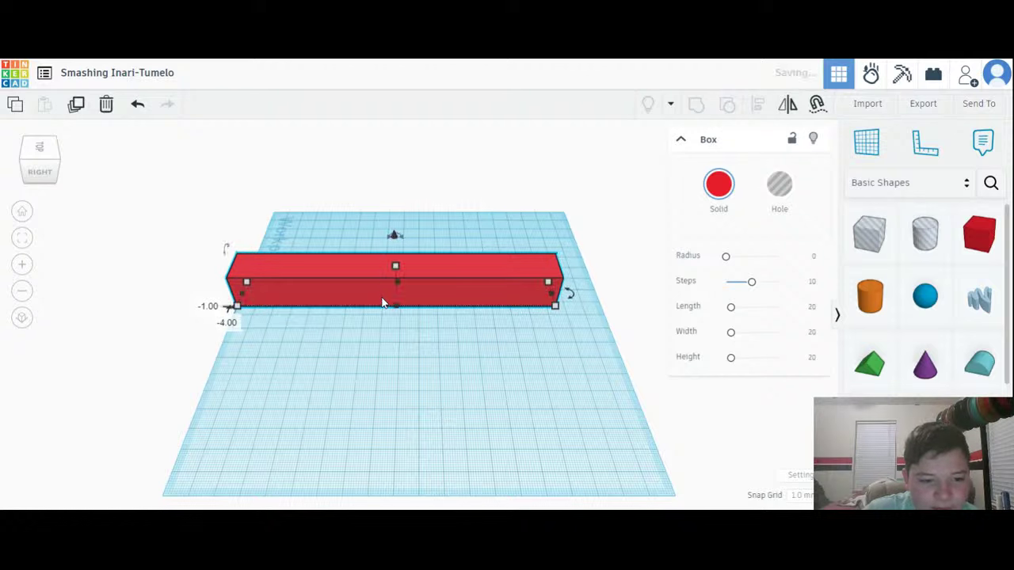
left_click_drag(557, 302, 594, 303)
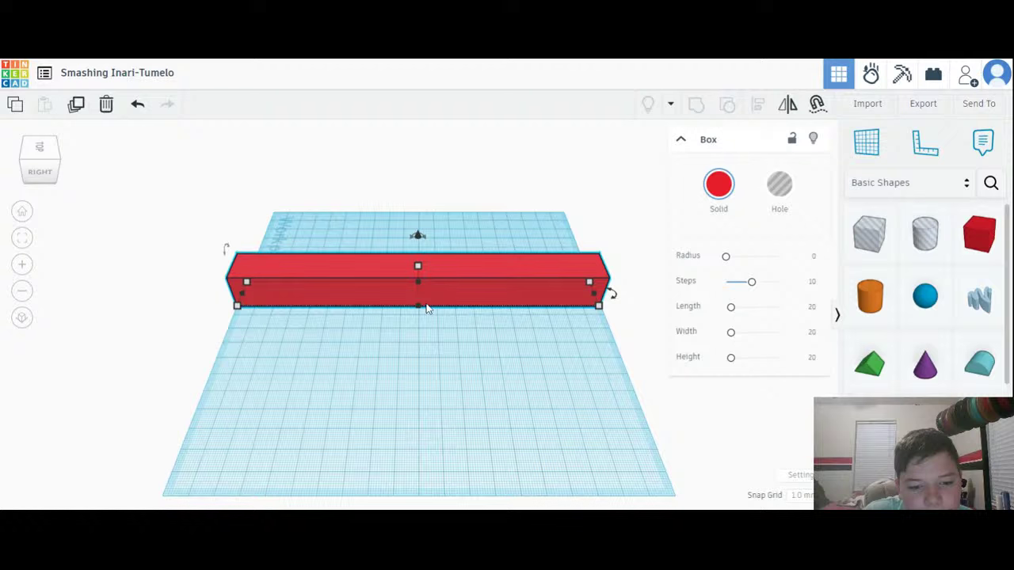
left_click_drag(416, 307, 416, 491)
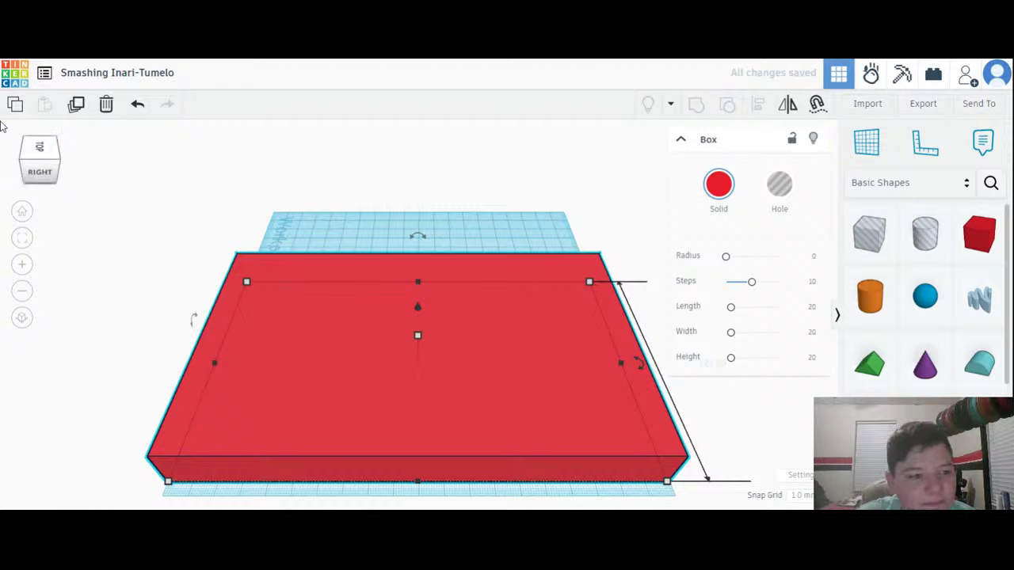
Trim the plate from its left side and check it in the top-down view
left_click(57, 149)
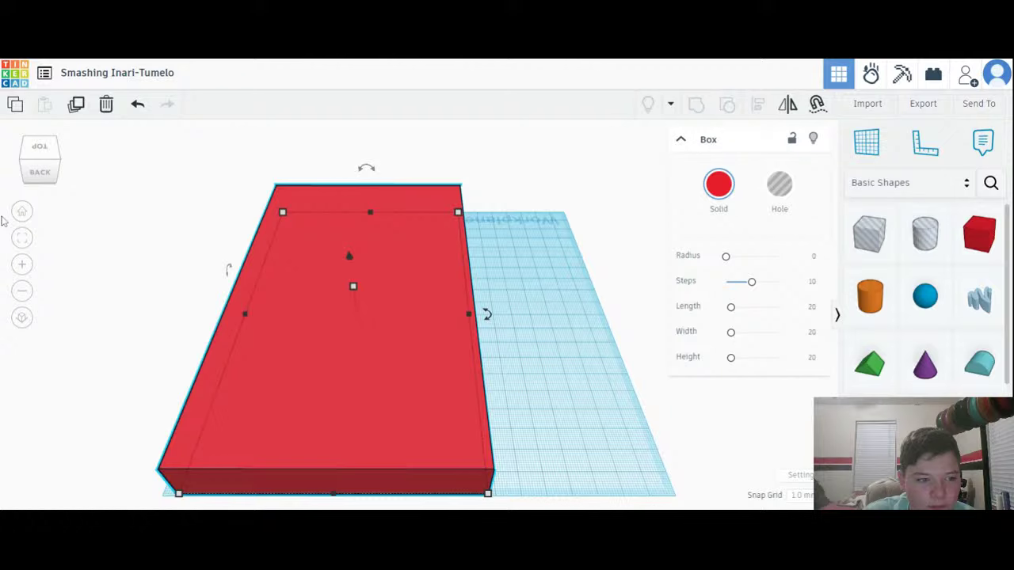
left_click(43, 175)
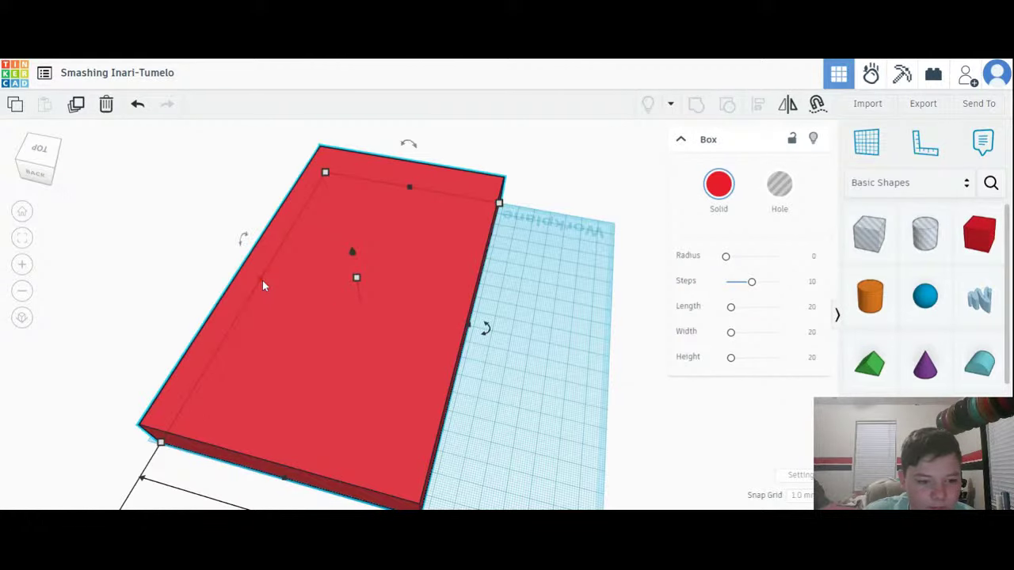
left_click_drag(262, 281, 278, 299)
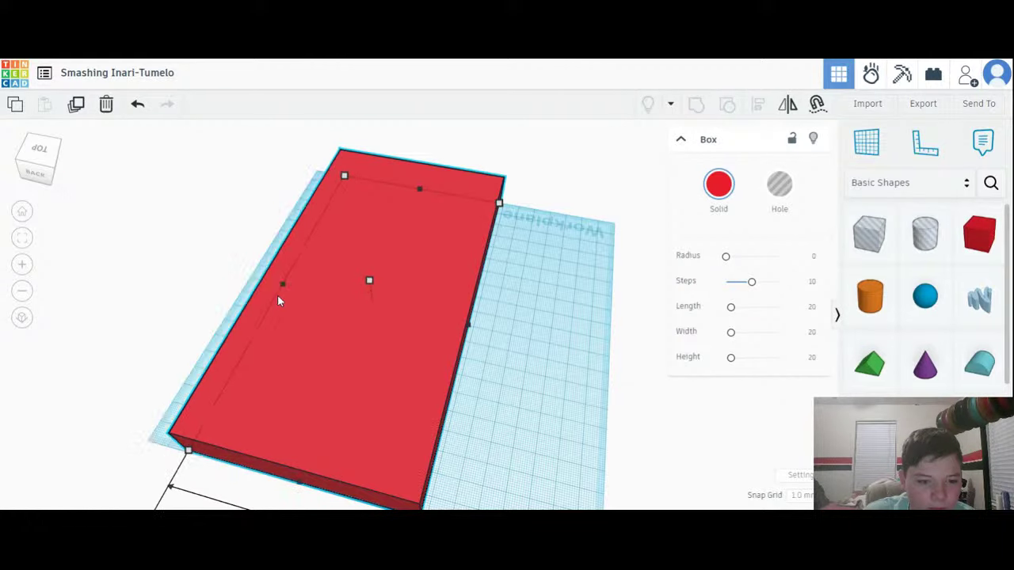
left_click(38, 158)
left_click(39, 152)
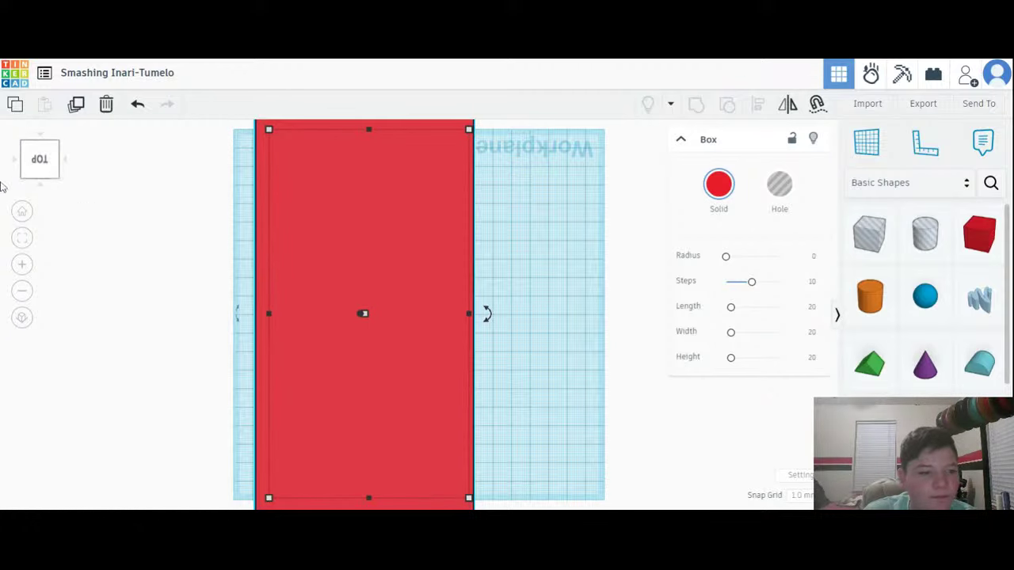
Drag the red box's handles to stretch it to 113, then 143, ending 161 wide
left_click(22, 167)
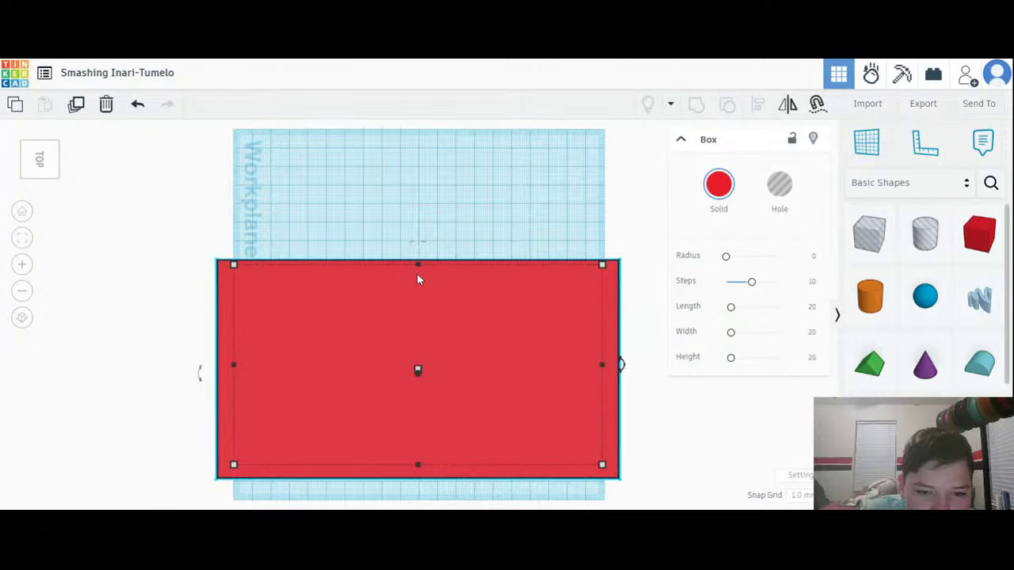
mouse_move(418, 266)
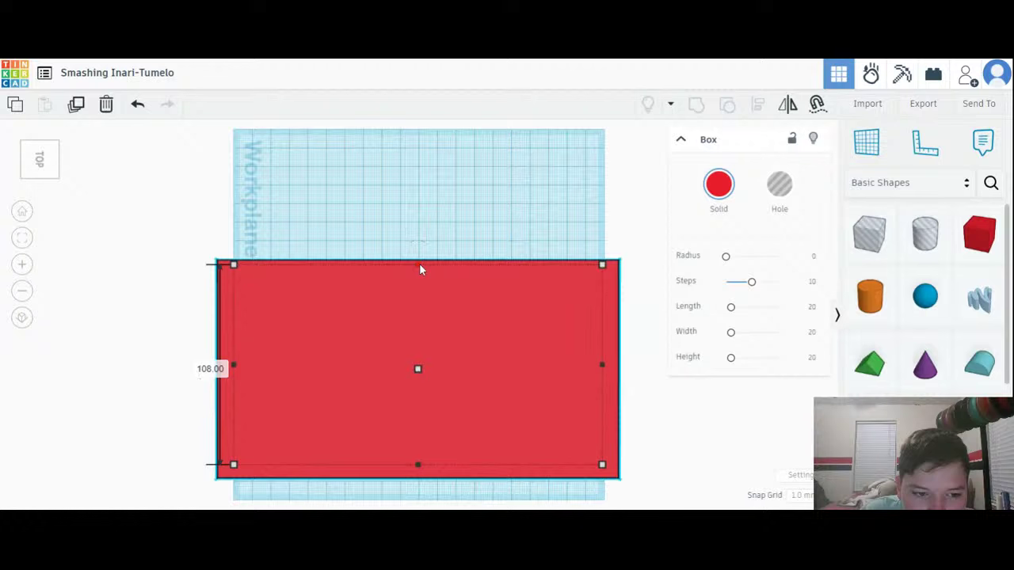
left_click_drag(420, 267, 433, 236)
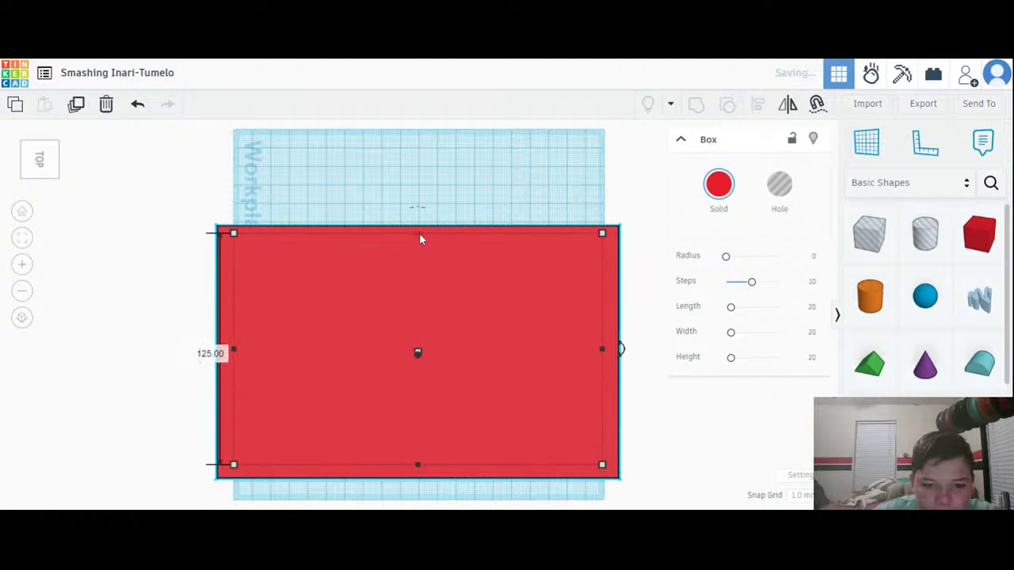
left_click_drag(419, 233, 408, 167)
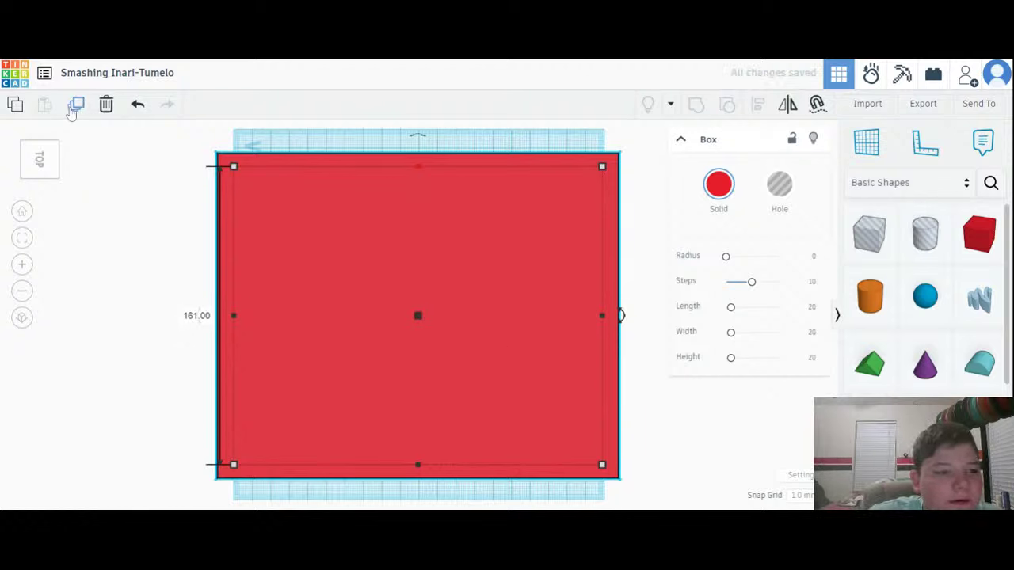
Lower the red box to a 9 mm thick plate and drop a new small box beside it
left_click(39, 172)
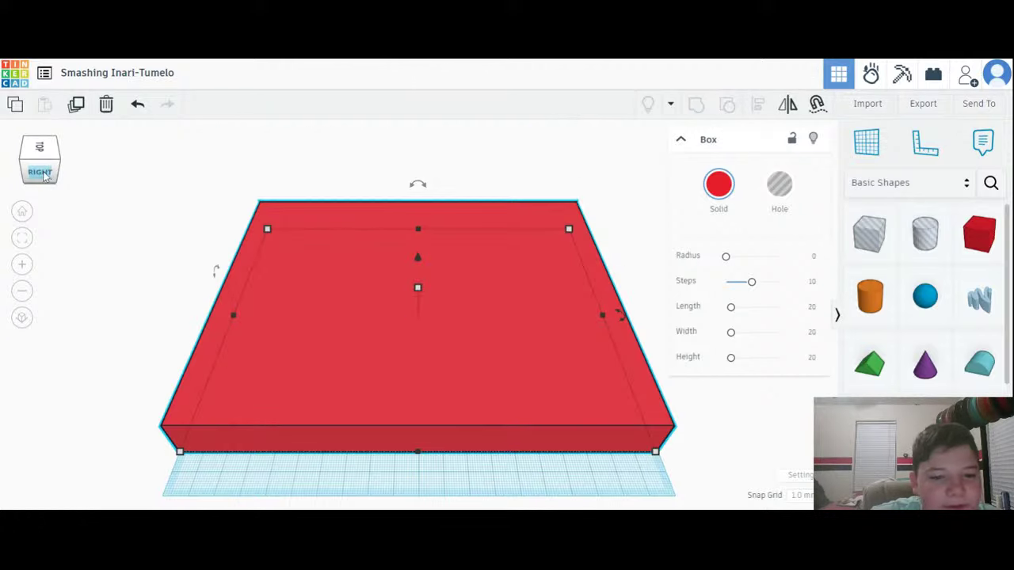
left_click(40, 173)
left_click_drag(417, 277, 418, 298)
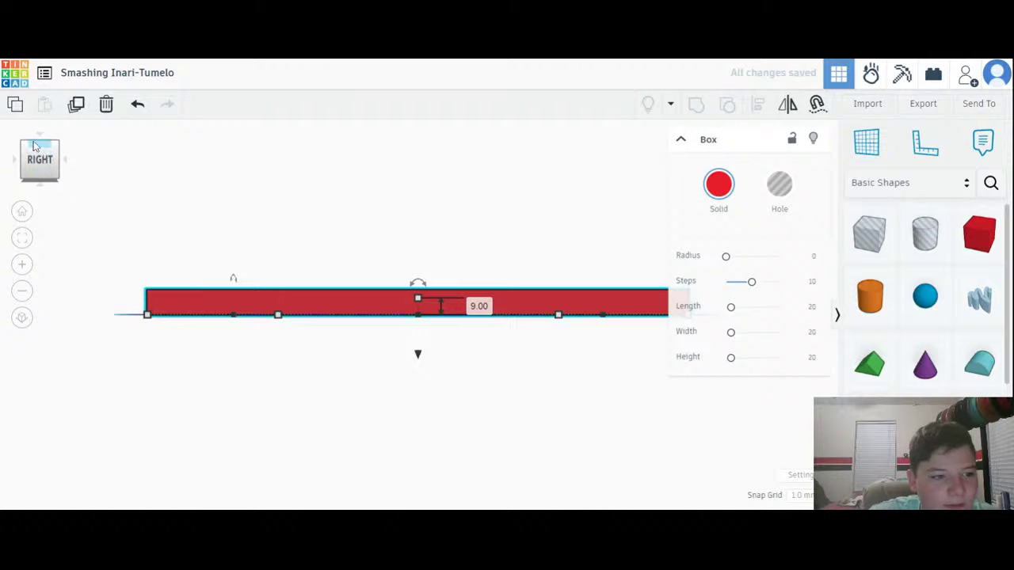
left_click(34, 146)
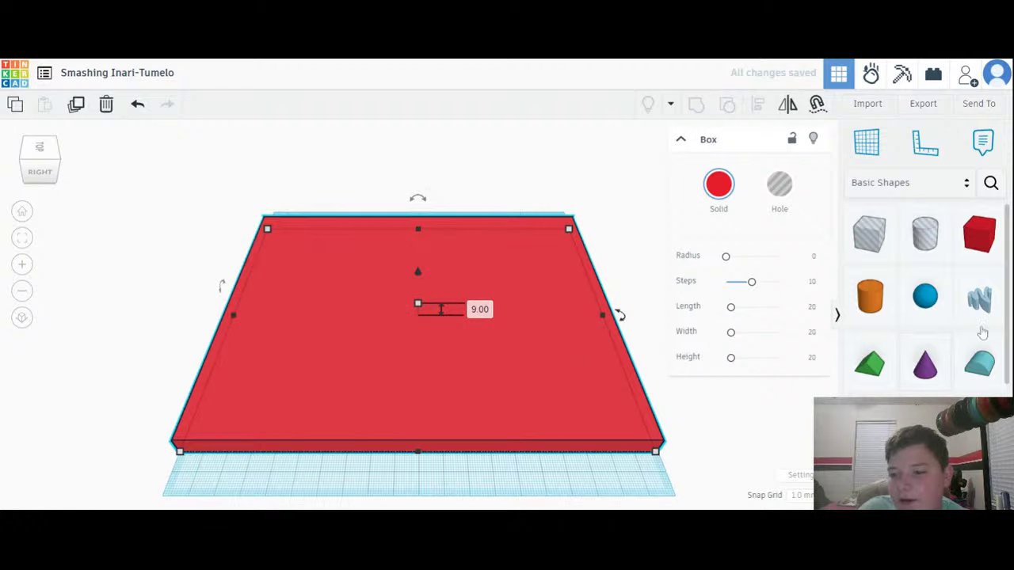
left_click_drag(979, 233, 213, 416)
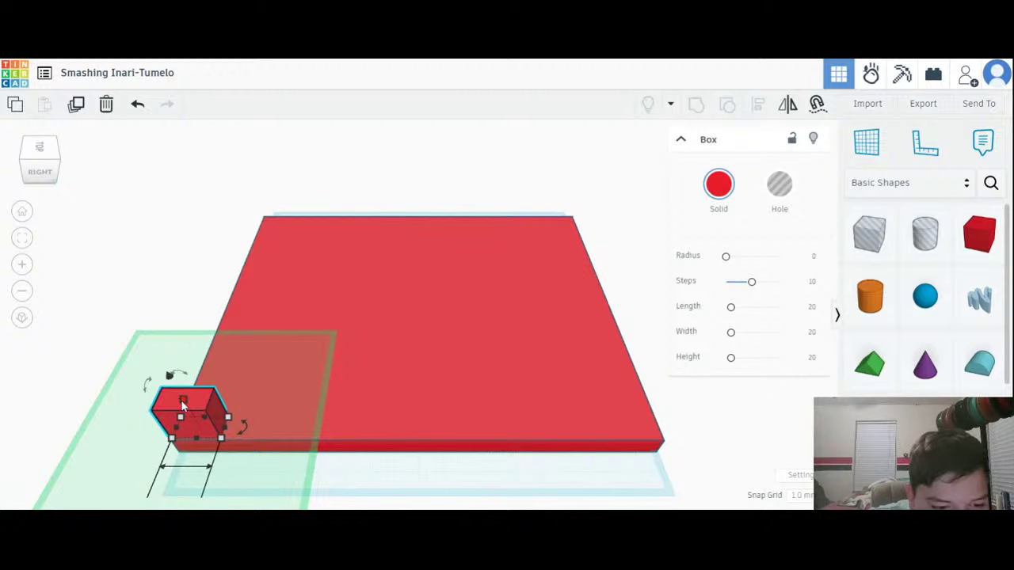
Move the small box to the plate corner, raise it about 47 high, and stretch it along the edge
left_click_drag(182, 401, 196, 417)
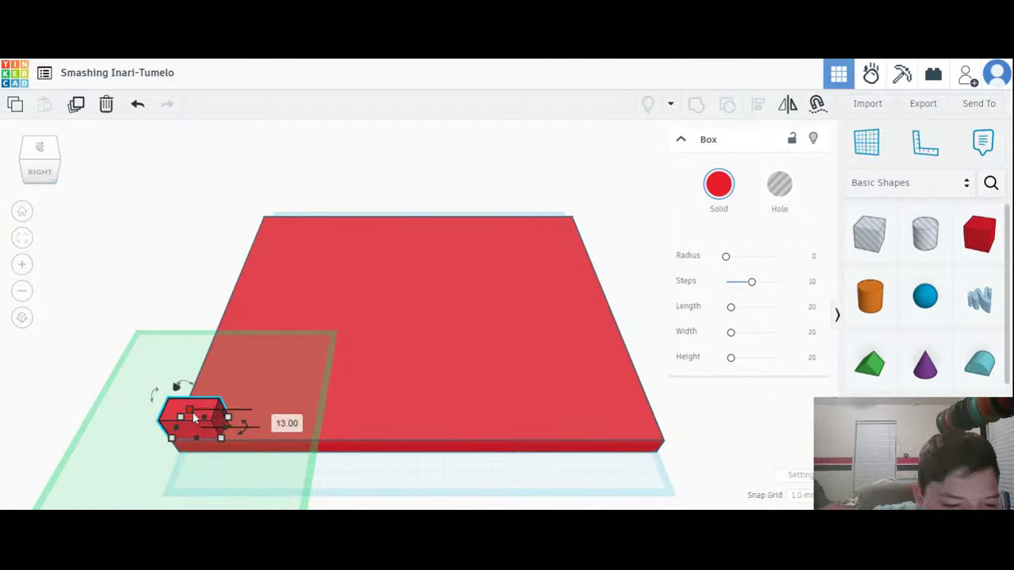
left_click_drag(191, 411, 160, 355)
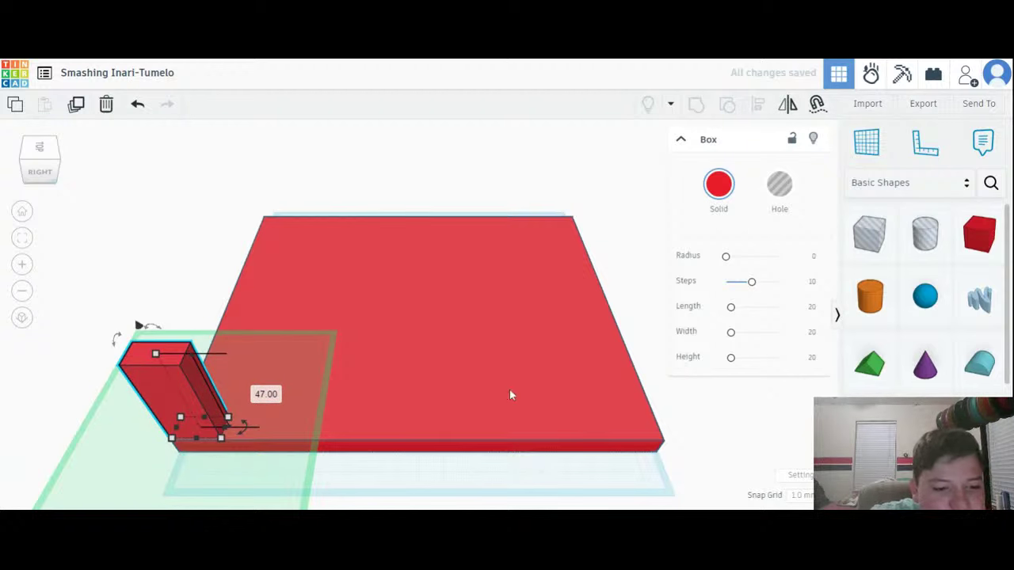
left_click(26, 172)
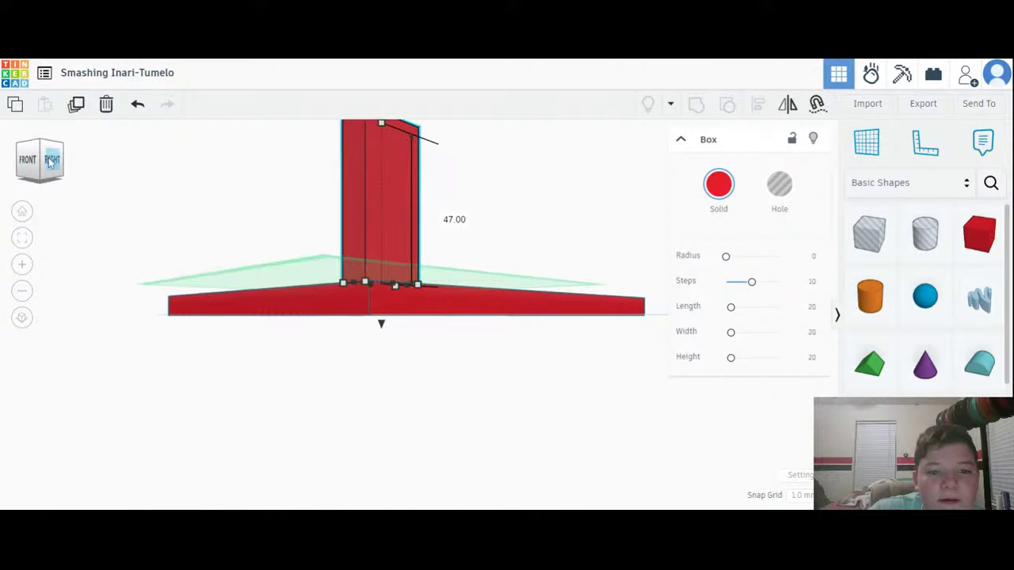
right_click_drag(49, 166, 83, 285)
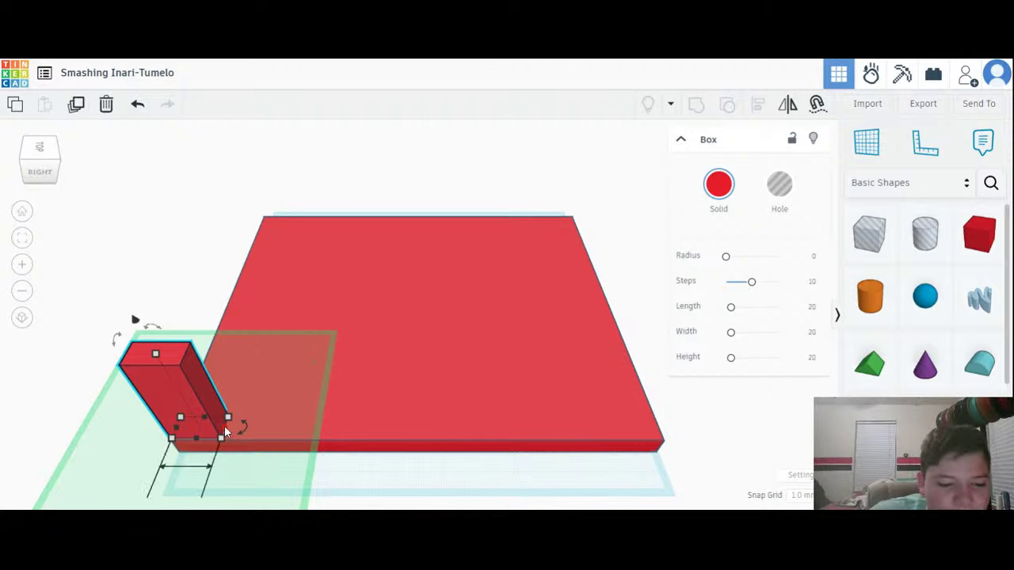
left_click_drag(225, 431, 662, 440)
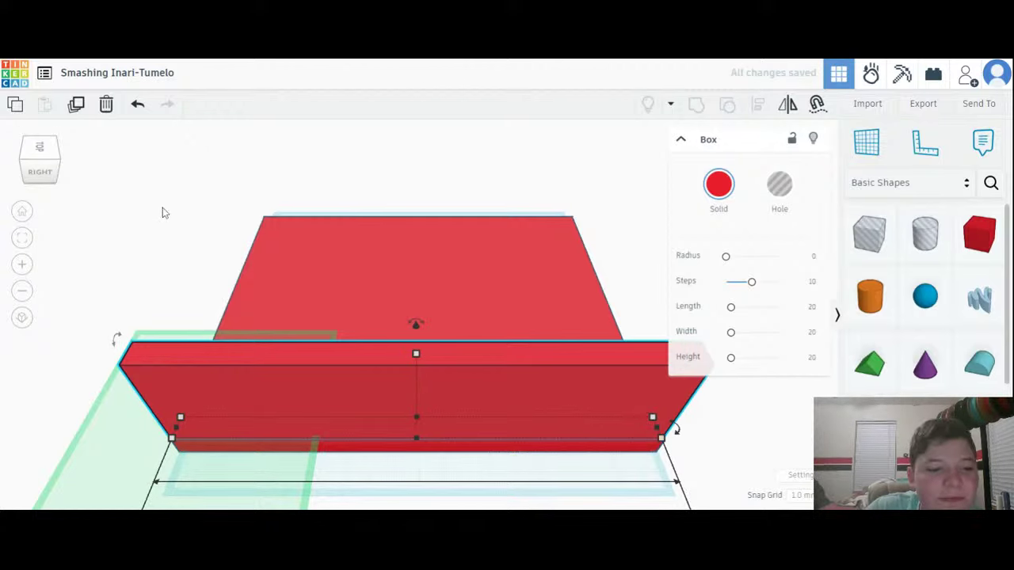
left_click(74, 179)
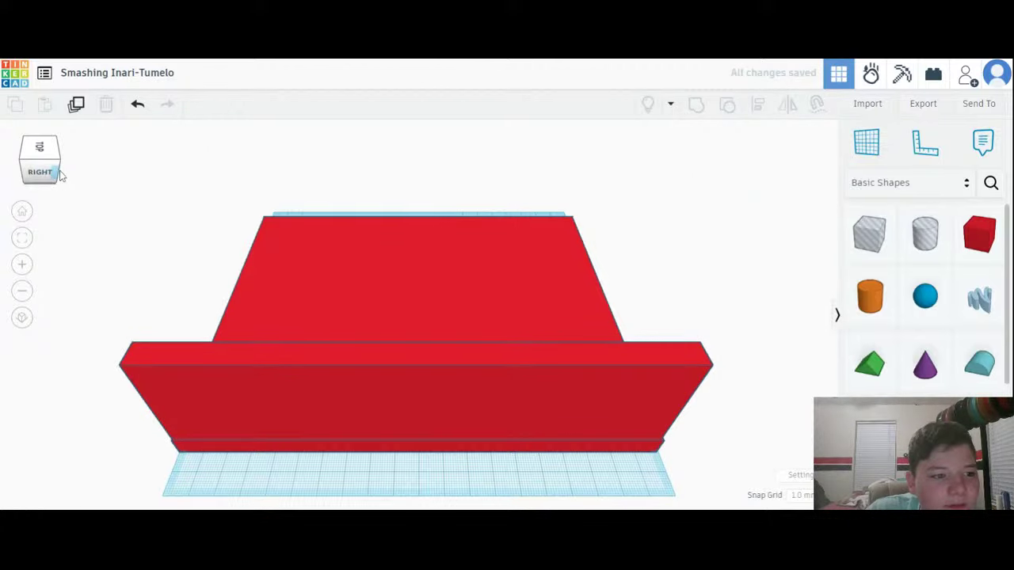
left_click(60, 175)
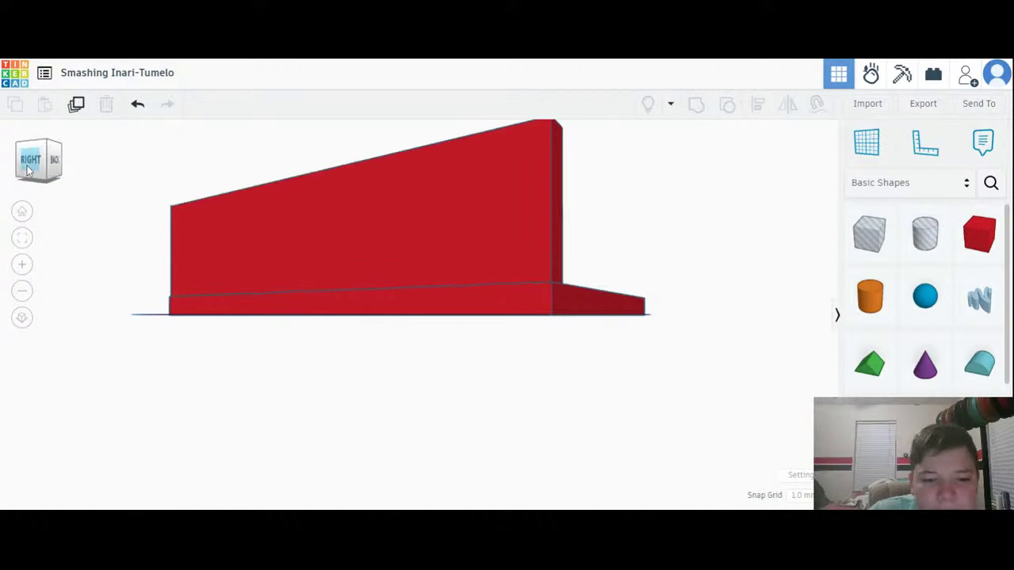
left_click(29, 163)
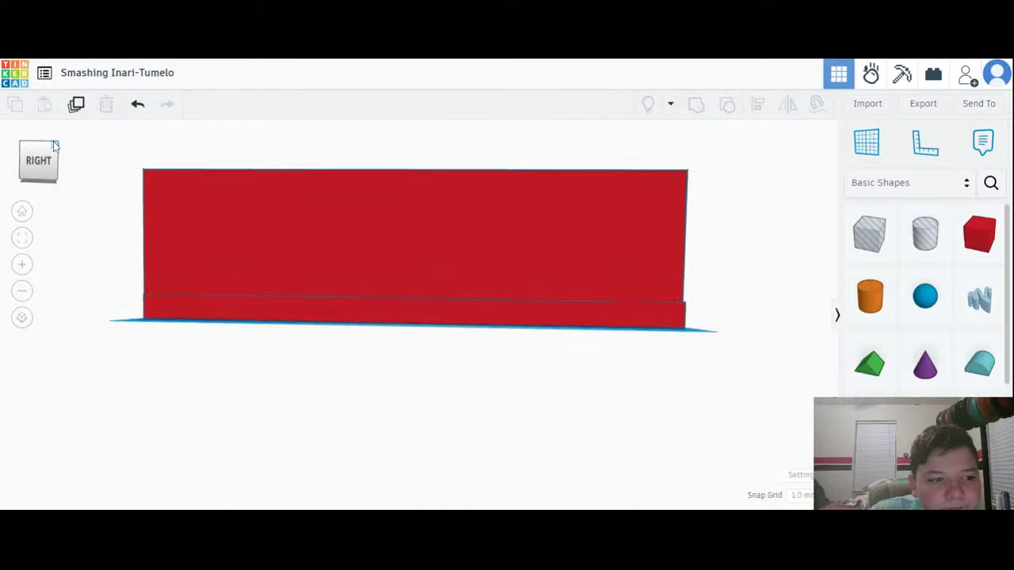
left_click_drag(54, 146, 28, 155)
left_click(27, 159)
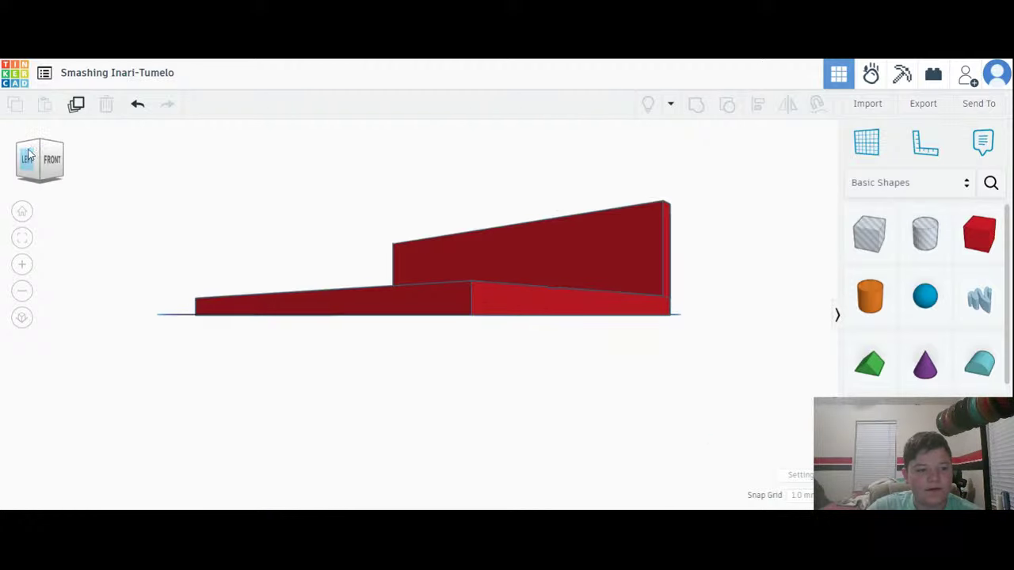
left_click(29, 155)
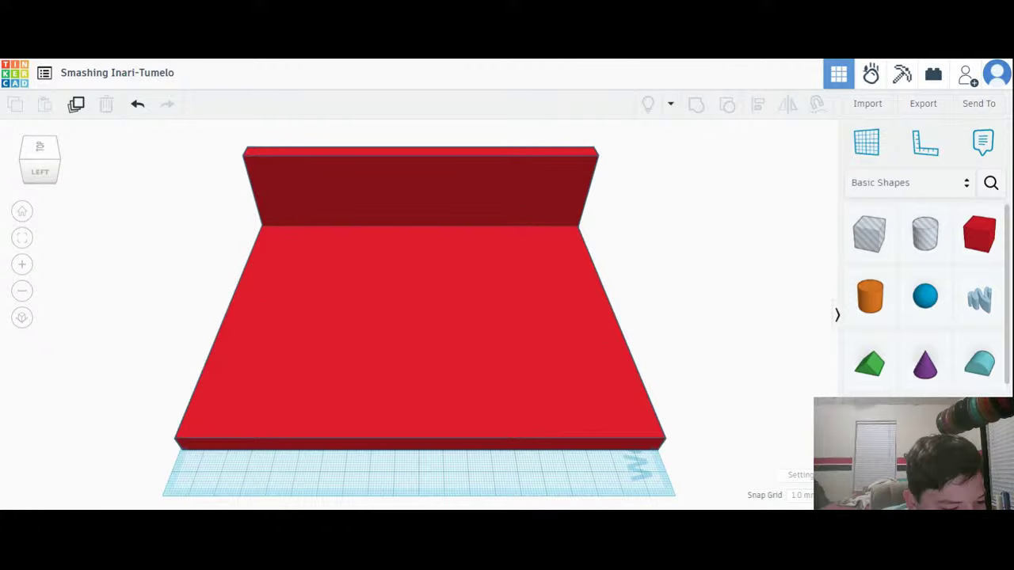
left_click(556, 200)
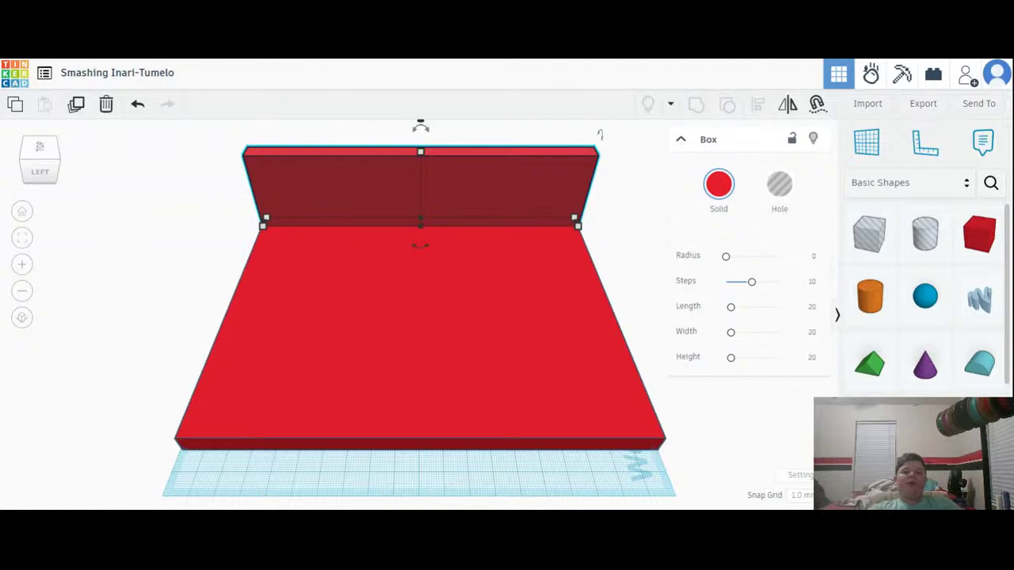
left_click(643, 227)
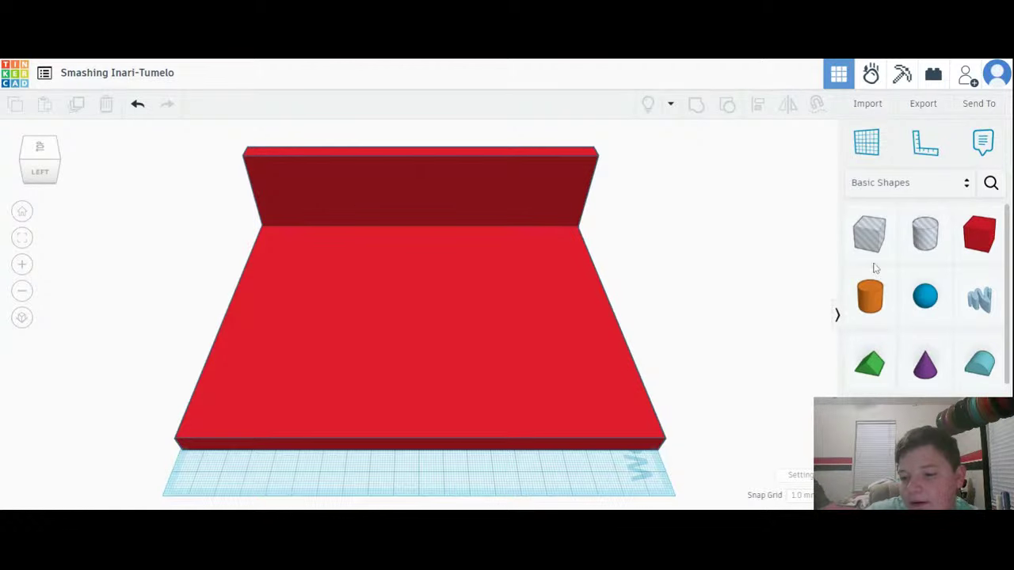
left_click(58, 161)
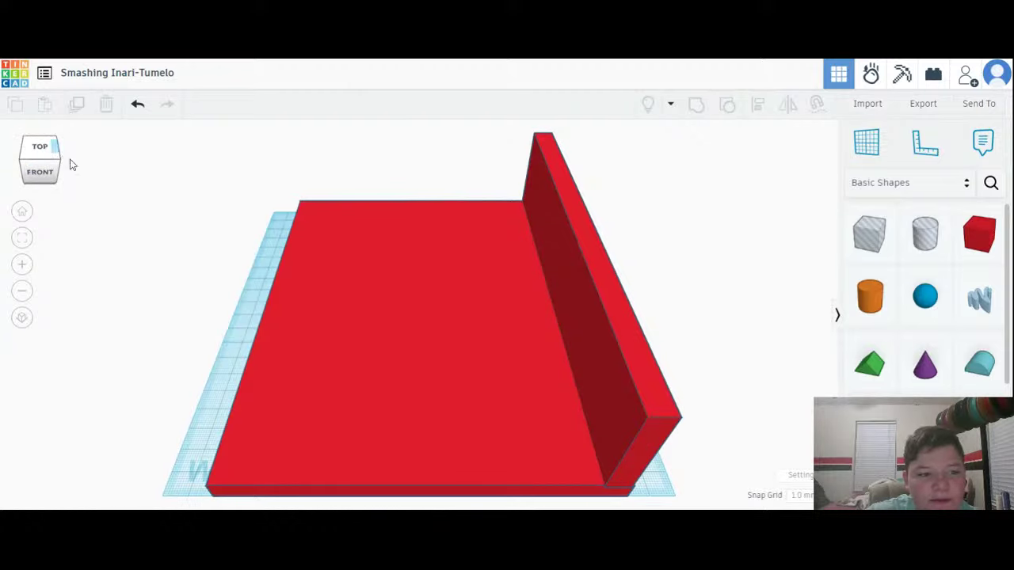
Shift the tall wall slightly along the plate and add a cylinder beside its end
left_click(587, 282)
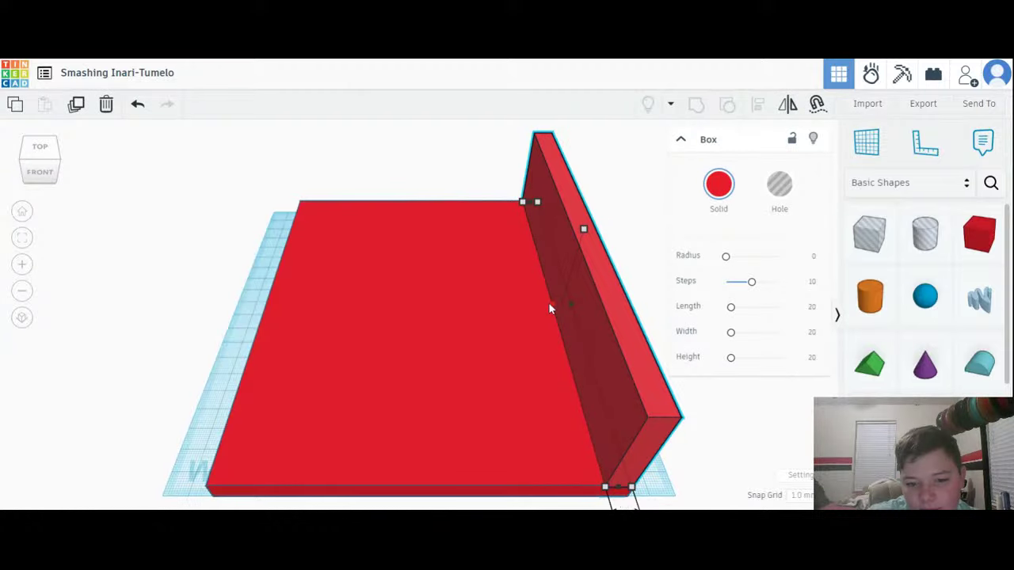
left_click_drag(547, 306, 548, 327)
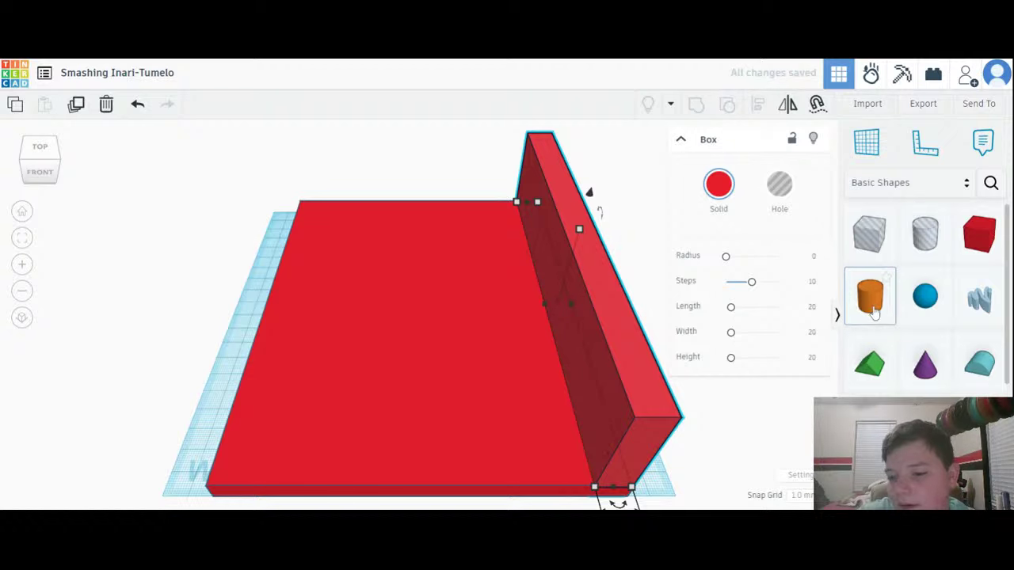
left_click_drag(869, 296, 669, 366)
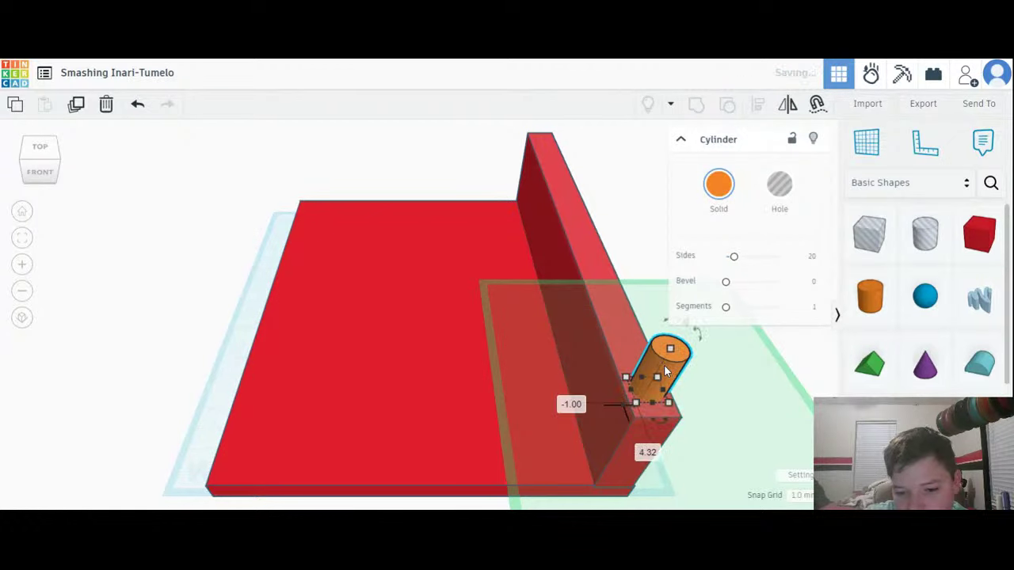
From the Right view, shrink the cylinder's footprint to 7 mm
left_click_drag(45, 156, 57, 155)
left_click(57, 155)
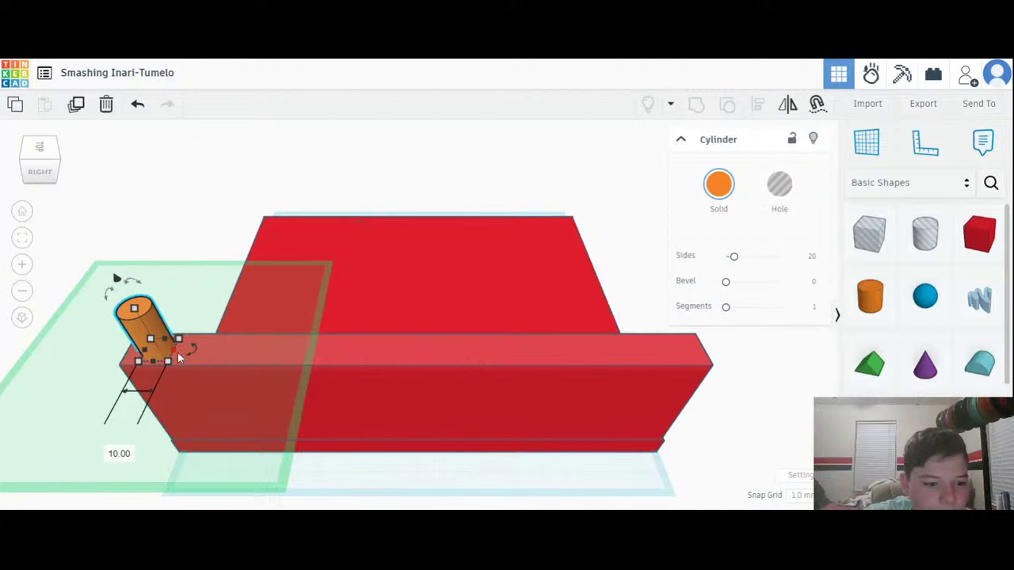
left_click_drag(181, 342, 139, 331)
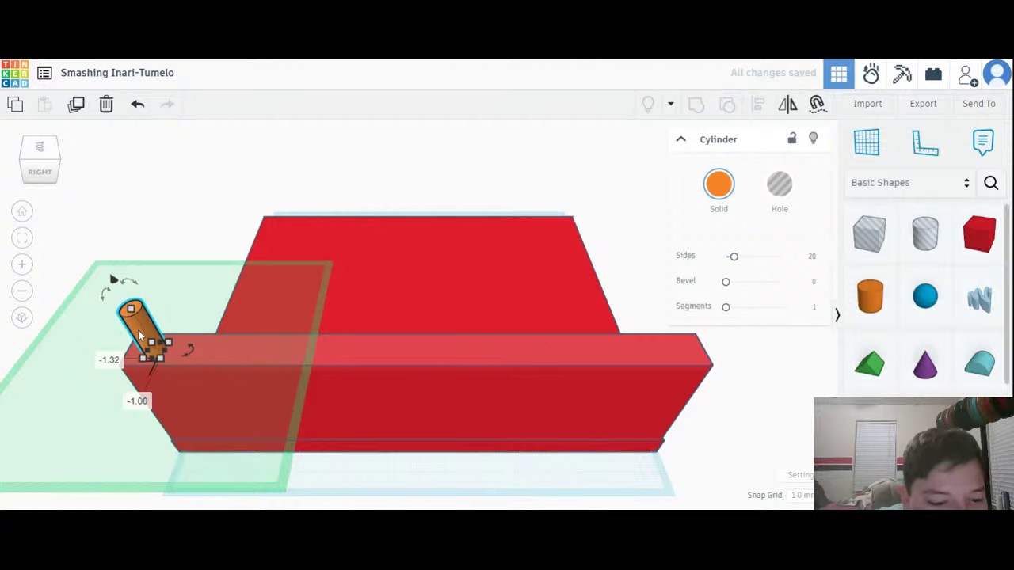
Shift the plate slightly and adjust the front wall's height above the workplane
left_click(331, 408)
left_click_drag(433, 422, 463, 424)
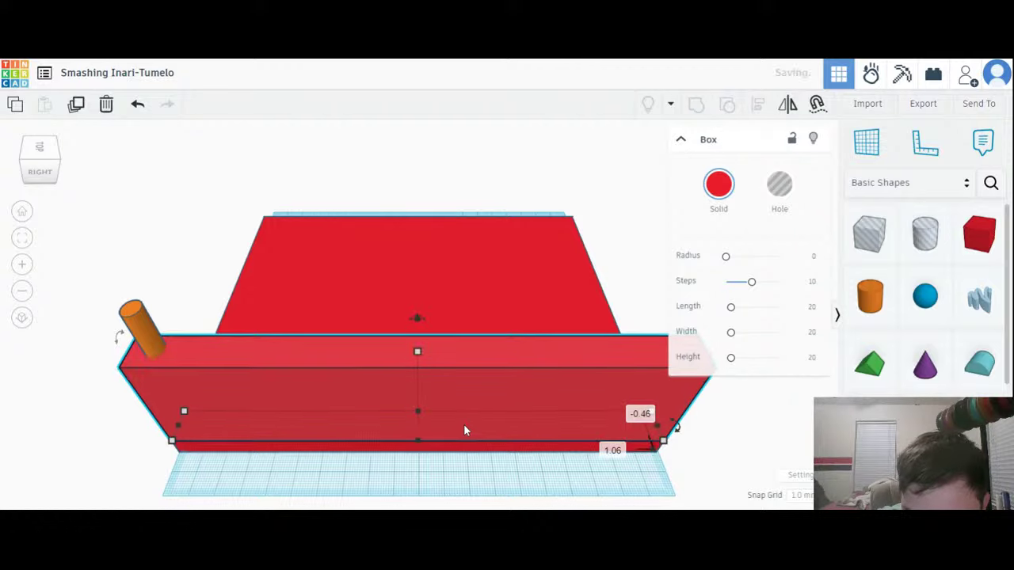
left_click(448, 292)
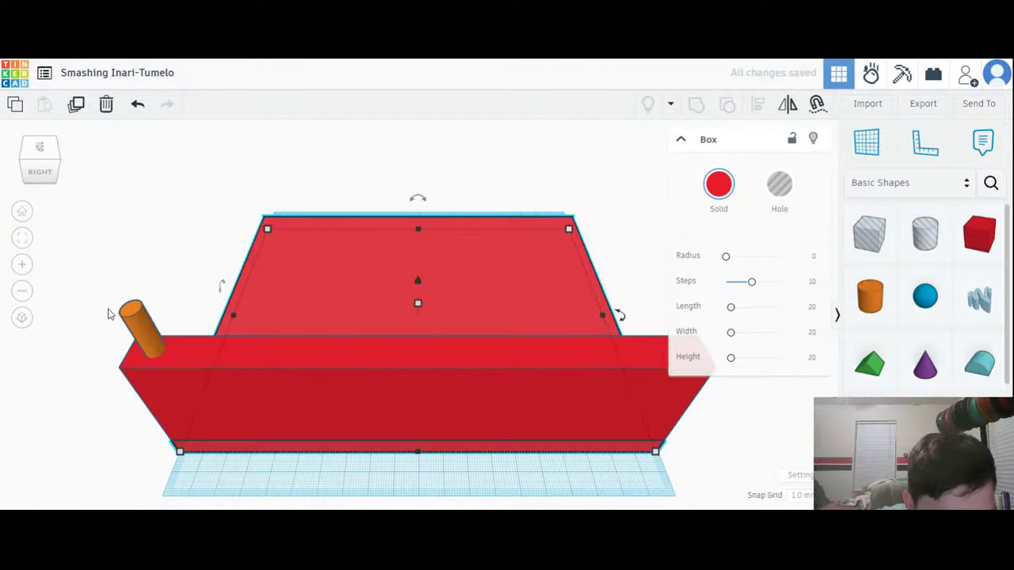
left_click(93, 325)
left_click(266, 416)
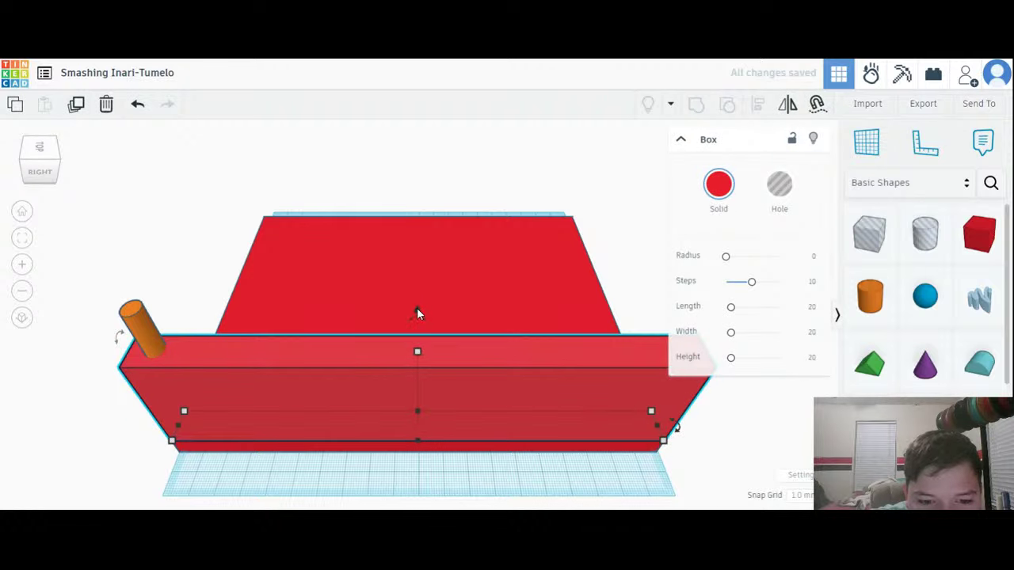
left_click_drag(417, 313, 419, 319)
left_click(117, 335)
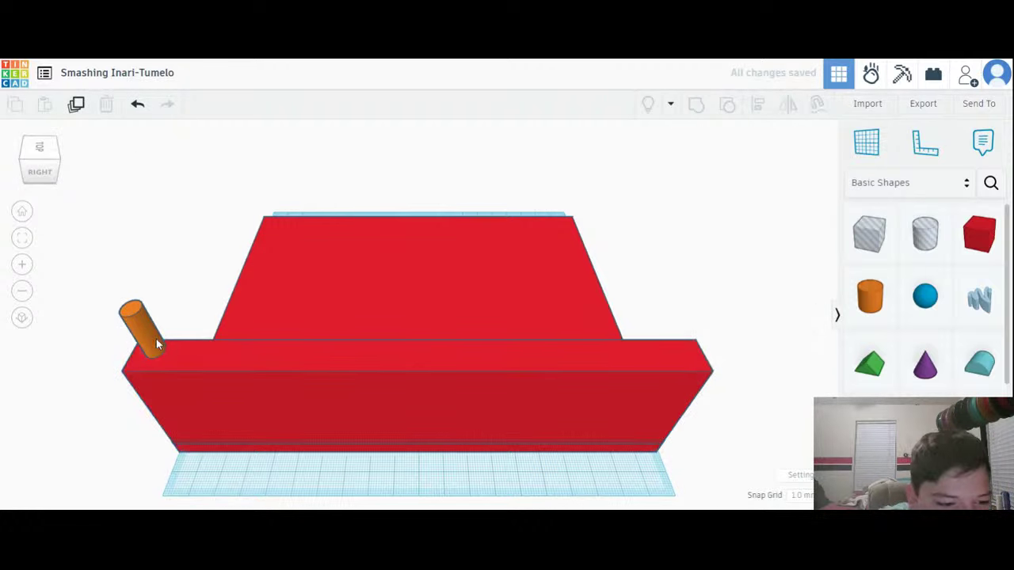
Lengthen the cylinder to 72 mm and move it up onto the red block
left_click_drag(157, 344, 142, 322)
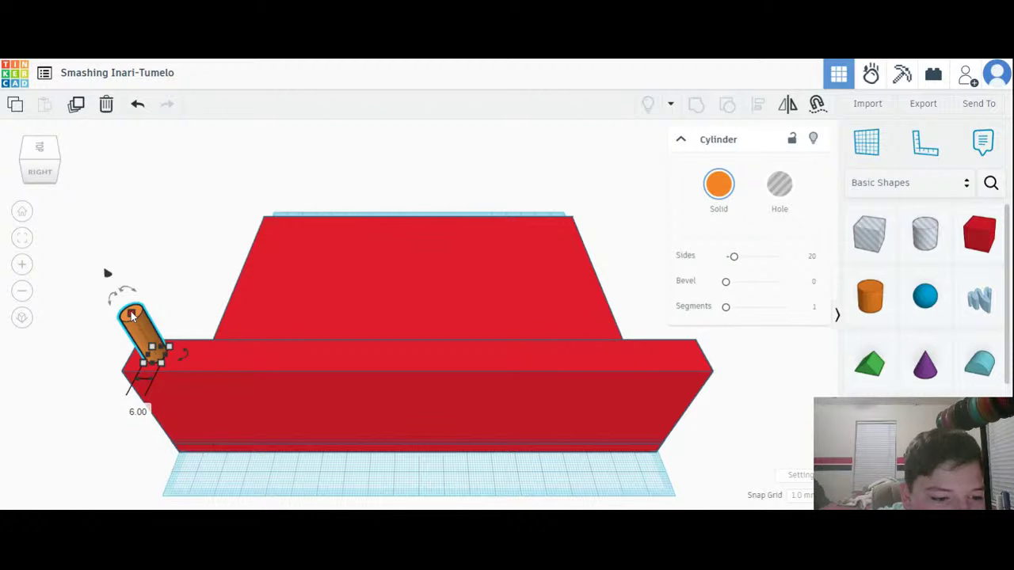
left_click_drag(132, 315, 35, 152)
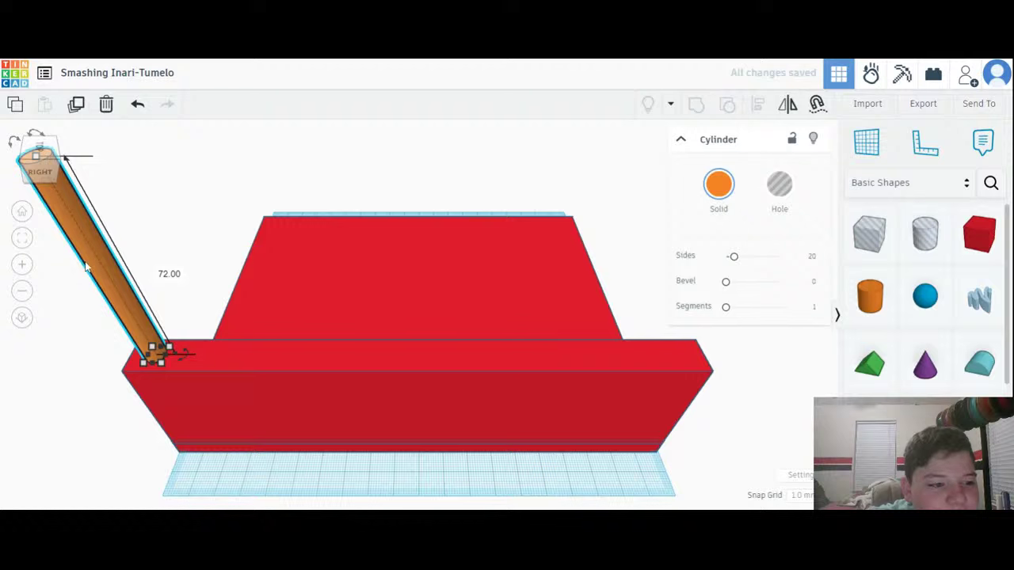
left_click(179, 285)
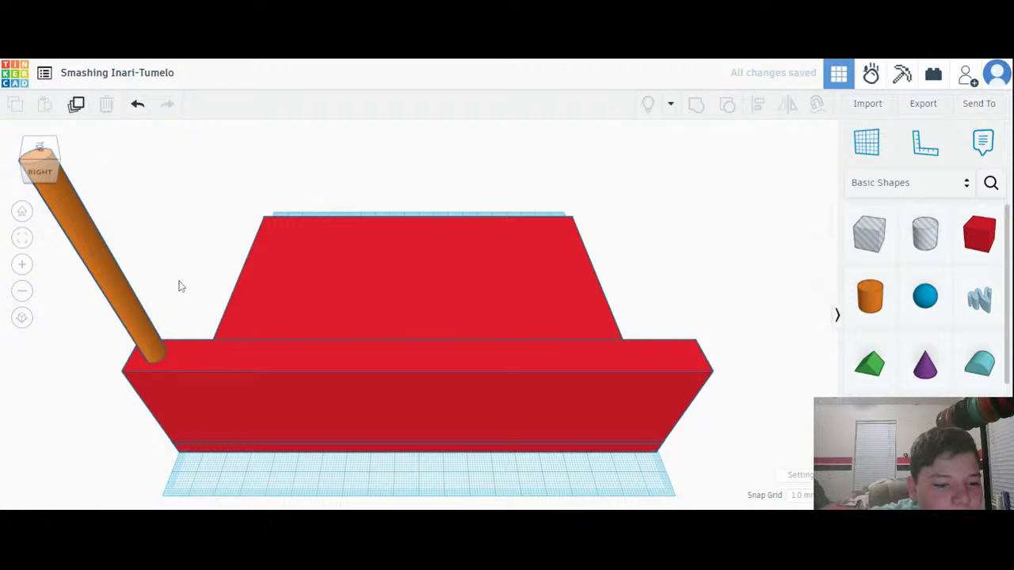
left_click_drag(122, 293, 226, 415)
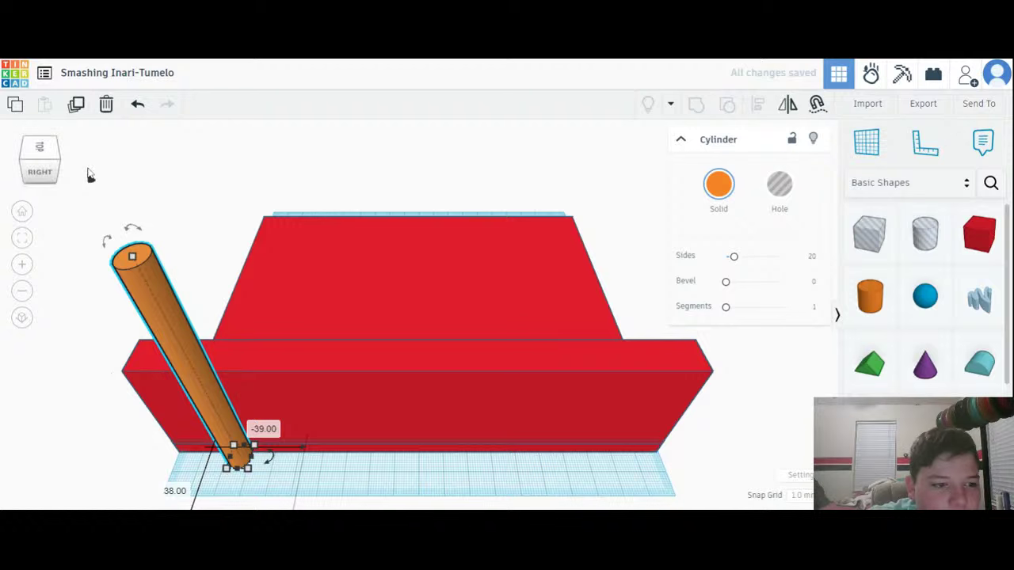
left_click(90, 176)
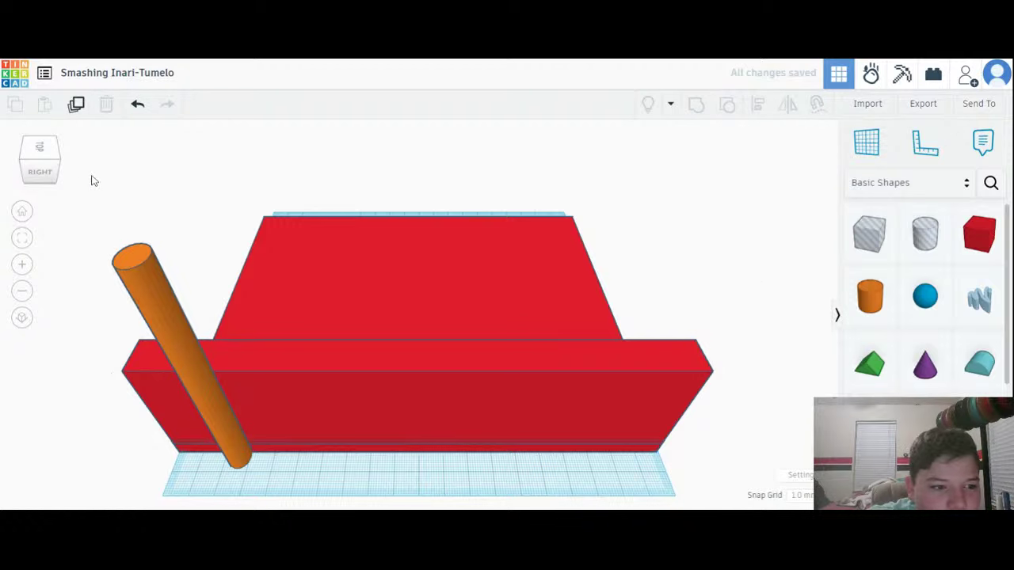
left_click(146, 295)
left_click_drag(90, 181, 217, 390)
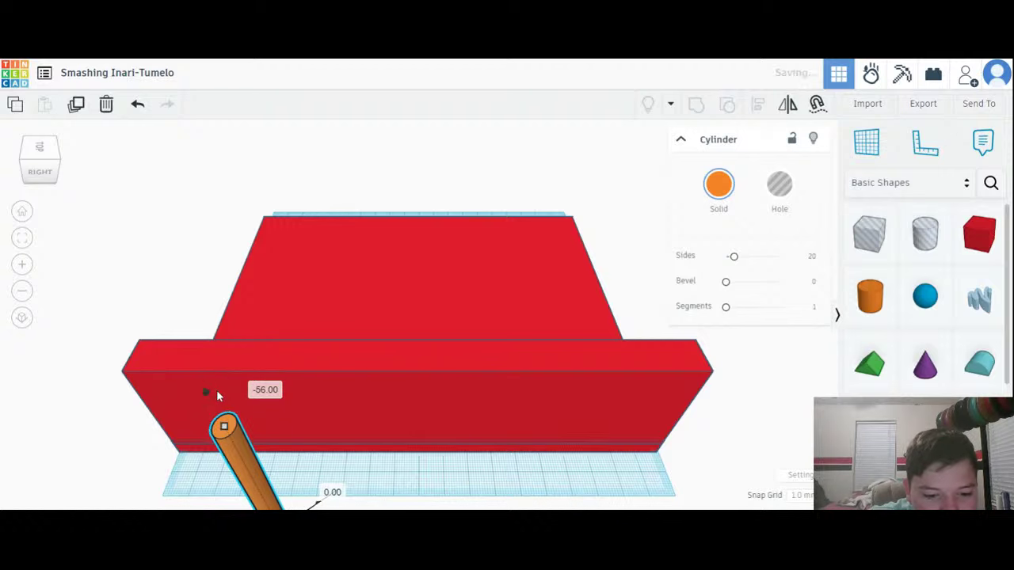
Check the cylinder's placement from the Right, front-right and top-front views
left_click(33, 173)
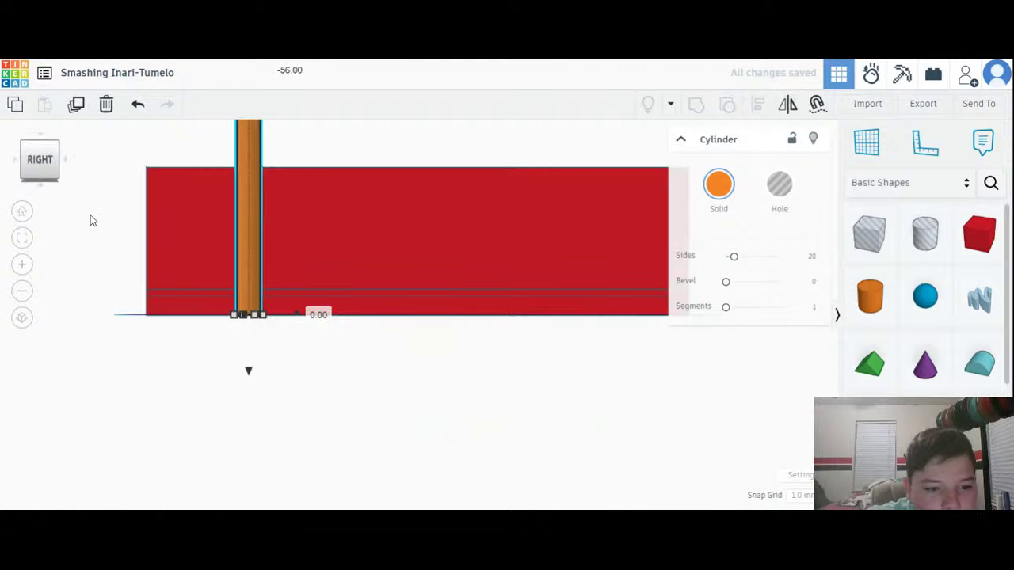
left_click(29, 154)
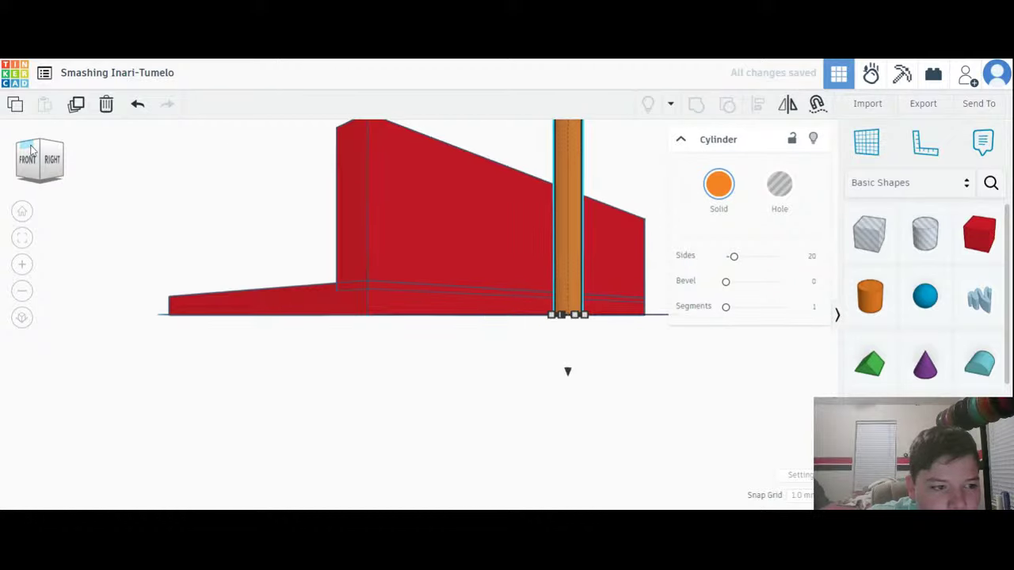
left_click(30, 148)
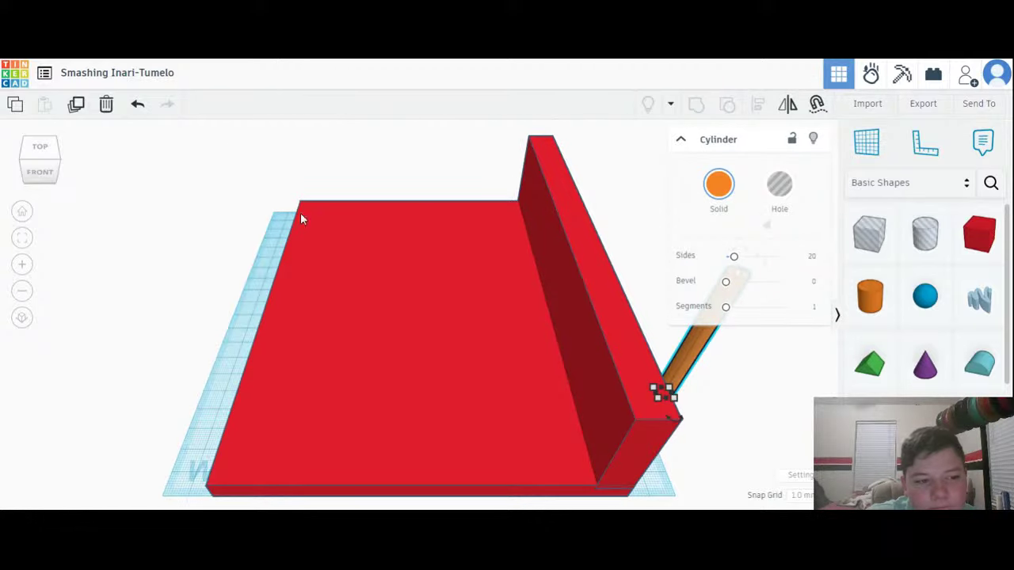
scroll(651, 288, "up", 2)
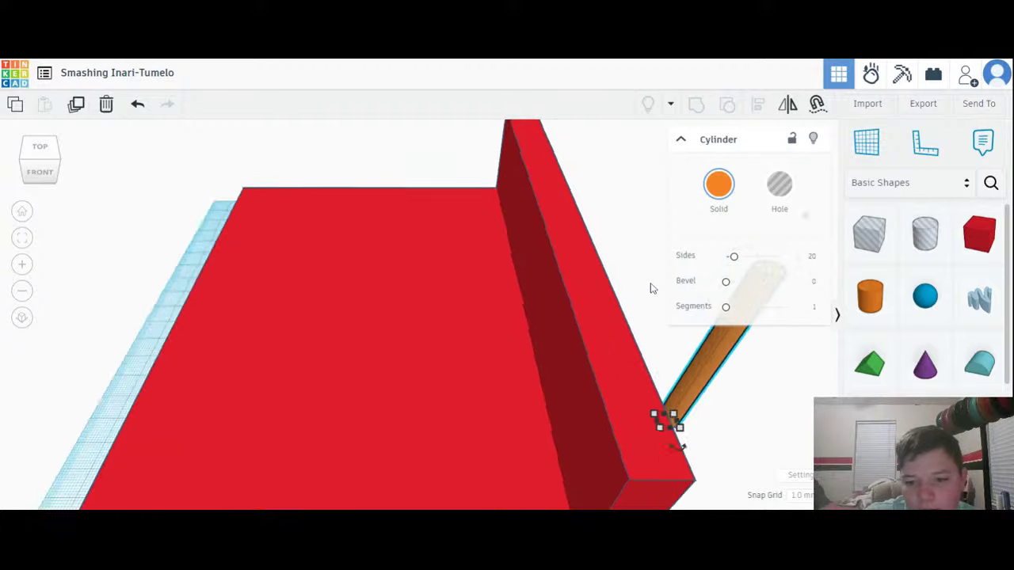
scroll(651, 288, "up", 1)
scroll(760, 439, "down", 1)
scroll(191, 385, "up", 1)
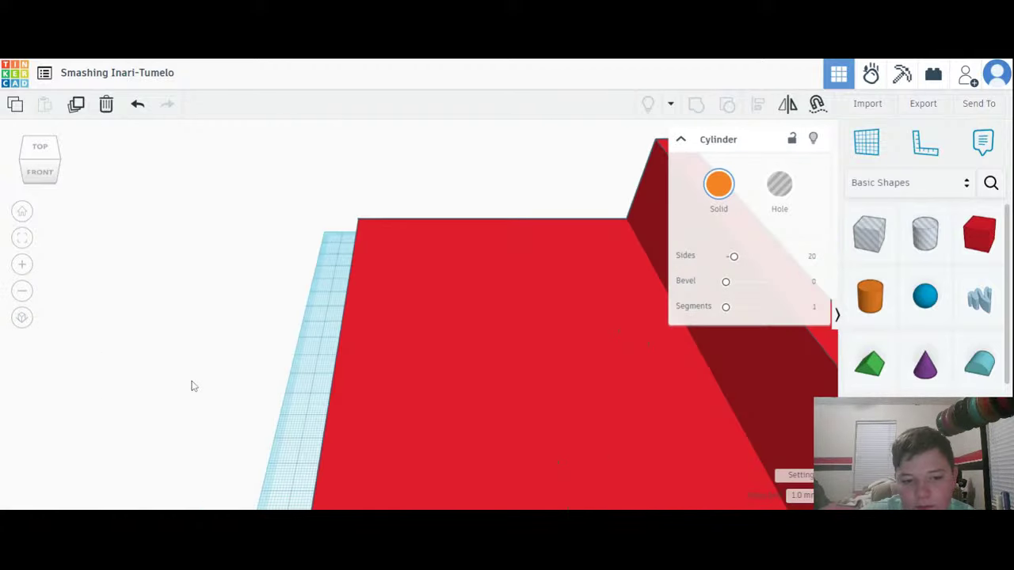
scroll(209, 379, "down", 3)
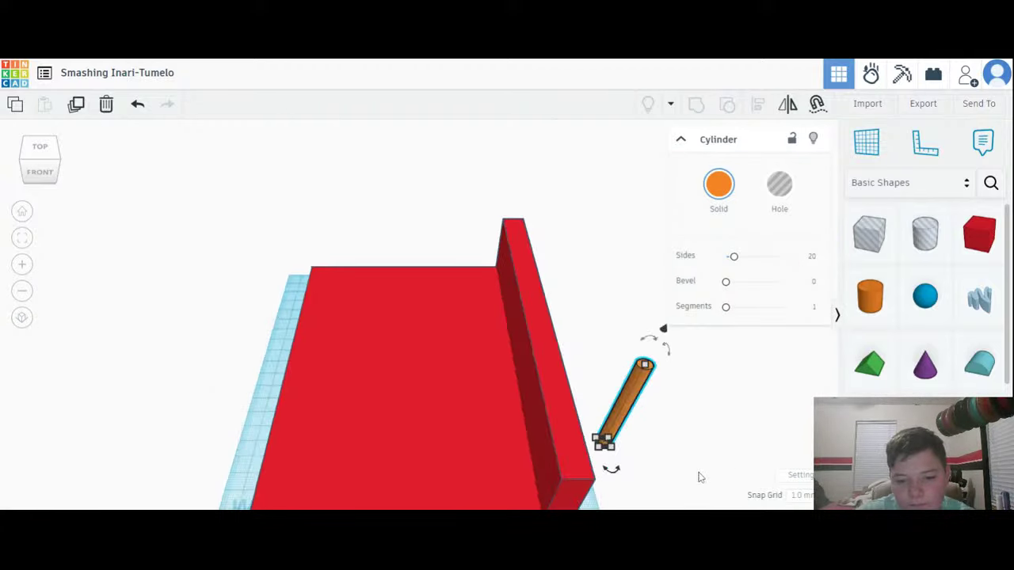
scroll(561, 470, "up", 2)
scroll(419, 367, "down", 3)
scroll(434, 492, "up", 1)
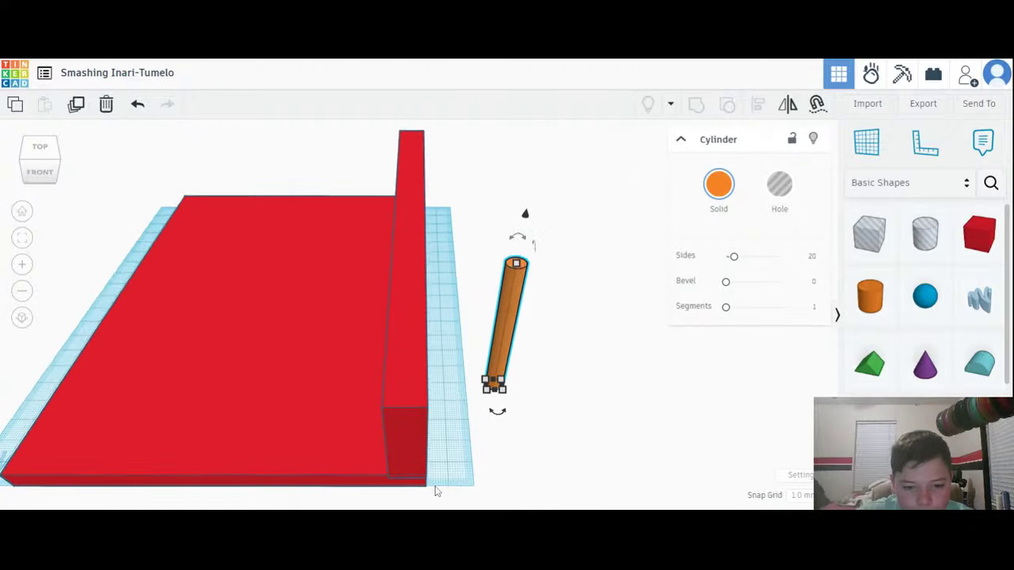
scroll(435, 492, "up", 2)
Set the cylinder against the back wall's end and convert it into a hole
left_click_drag(536, 274, 390, 386)
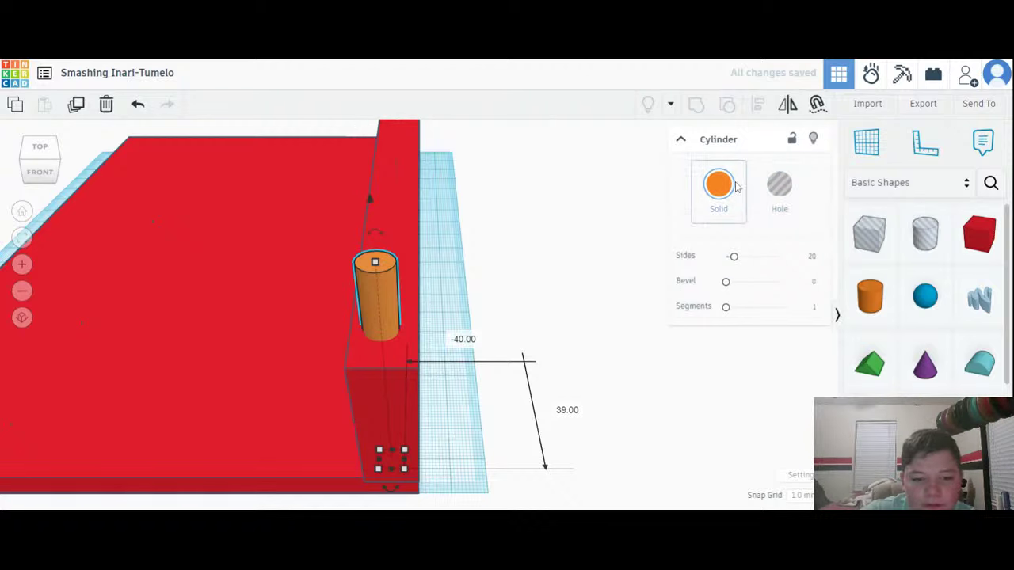
left_click(790, 193)
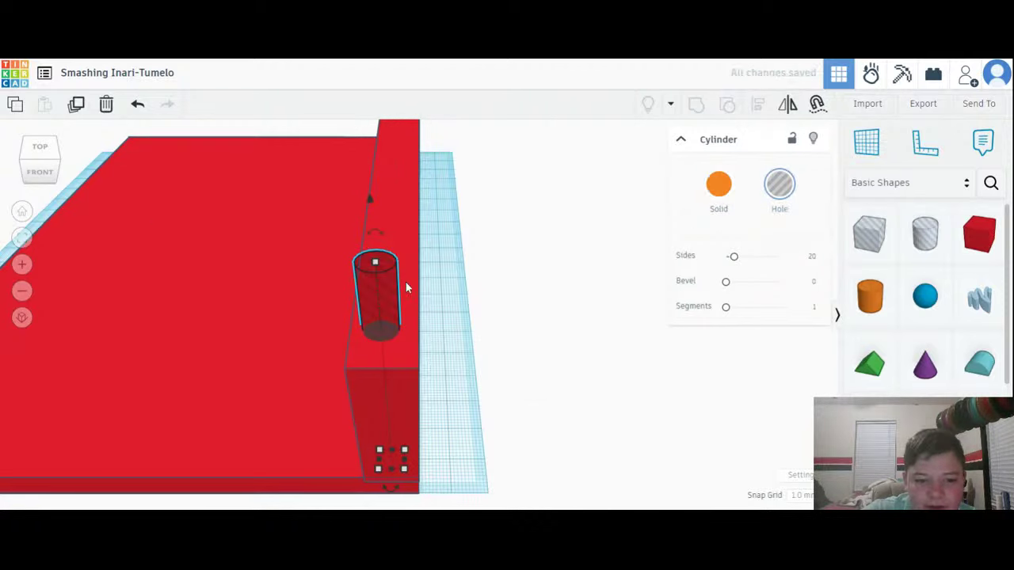
left_click_drag(381, 292, 386, 292)
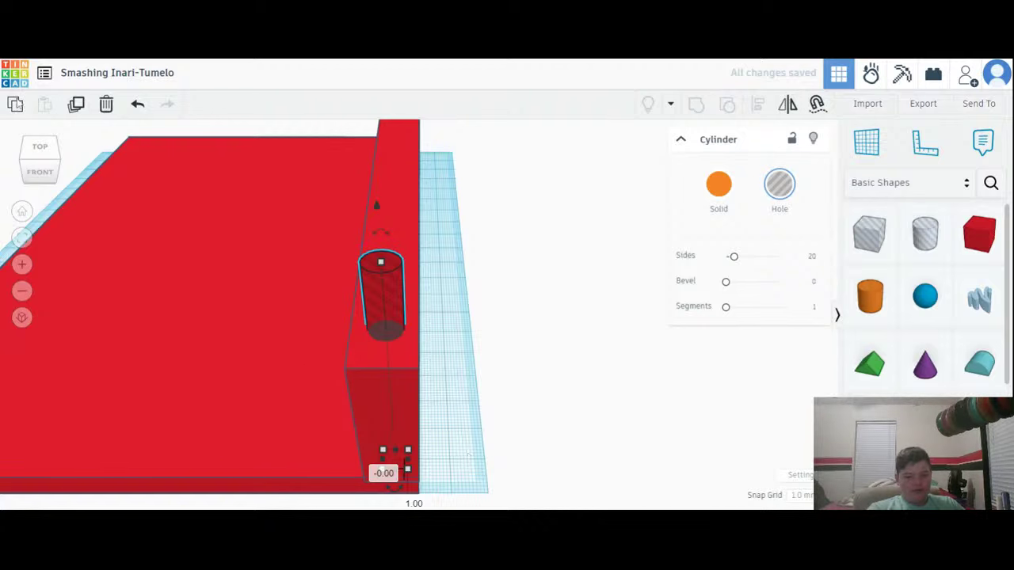
Inspect the hole from the front and from below the plate
left_click(38, 176)
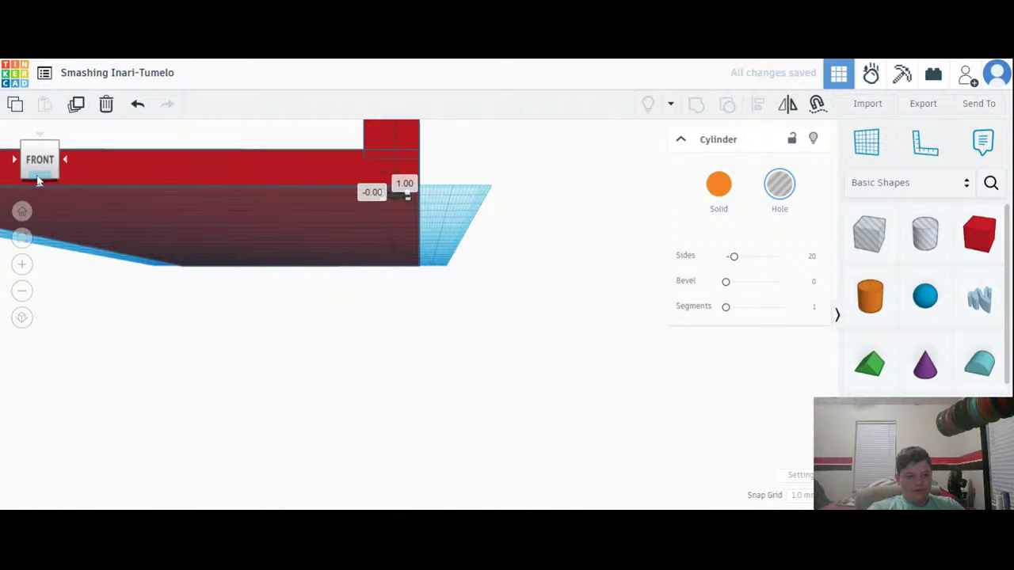
left_click(38, 178)
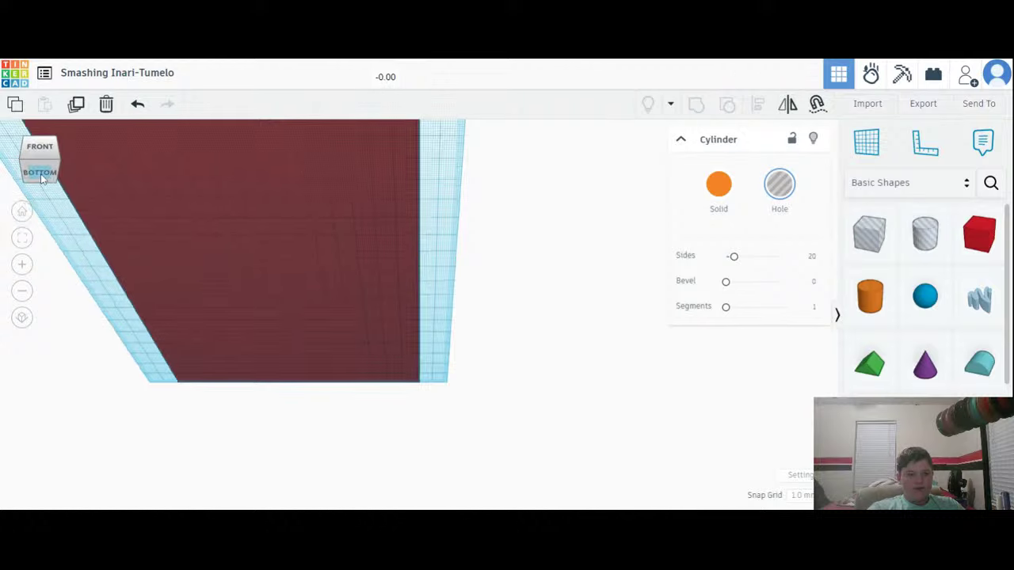
right_click_drag(411, 133, 437, 217)
scroll(243, 494, "up", 5)
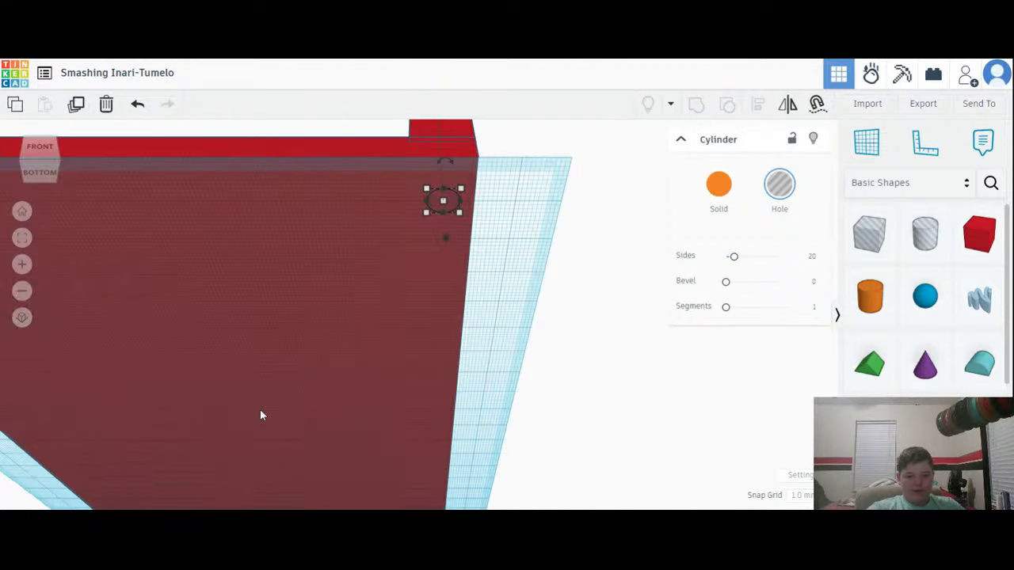
scroll(396, 356, "up", 3)
scroll(461, 339, "down", 6)
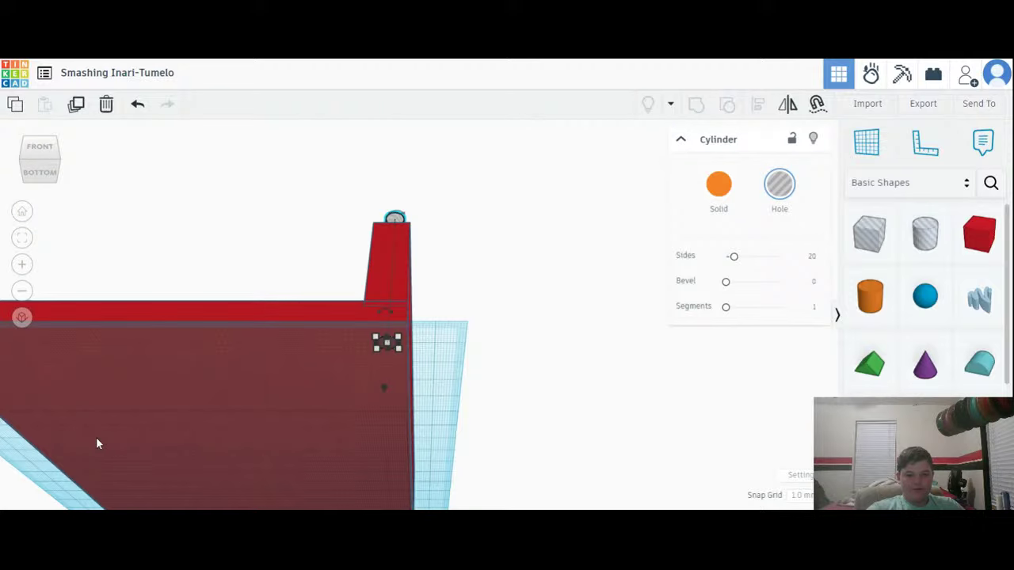
left_click(41, 144)
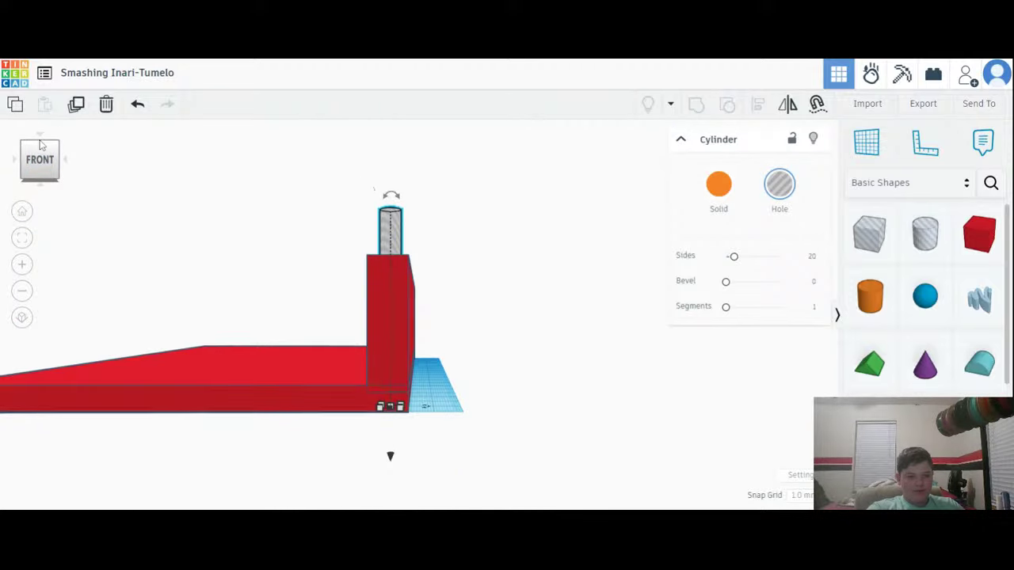
left_click(39, 150)
In Top view, slide the hole along the back wall to its middle
left_click(39, 150)
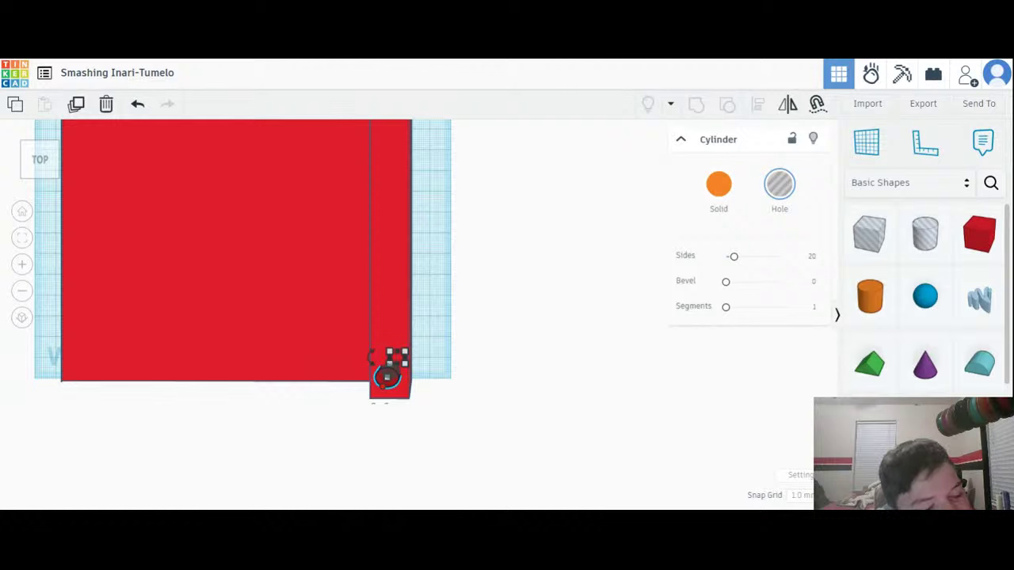
scroll(409, 400, "down", 5)
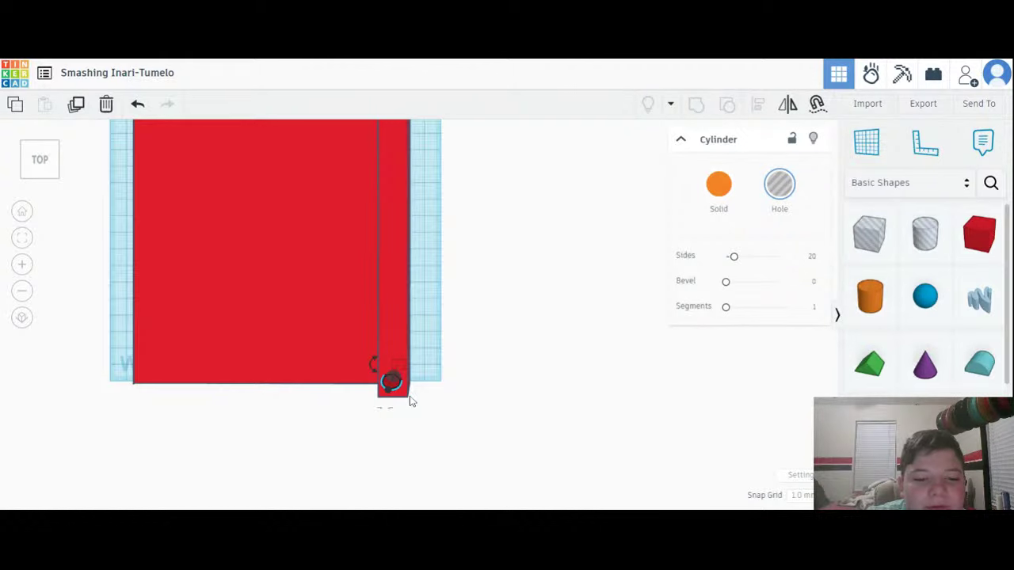
scroll(388, 420, "up", 1)
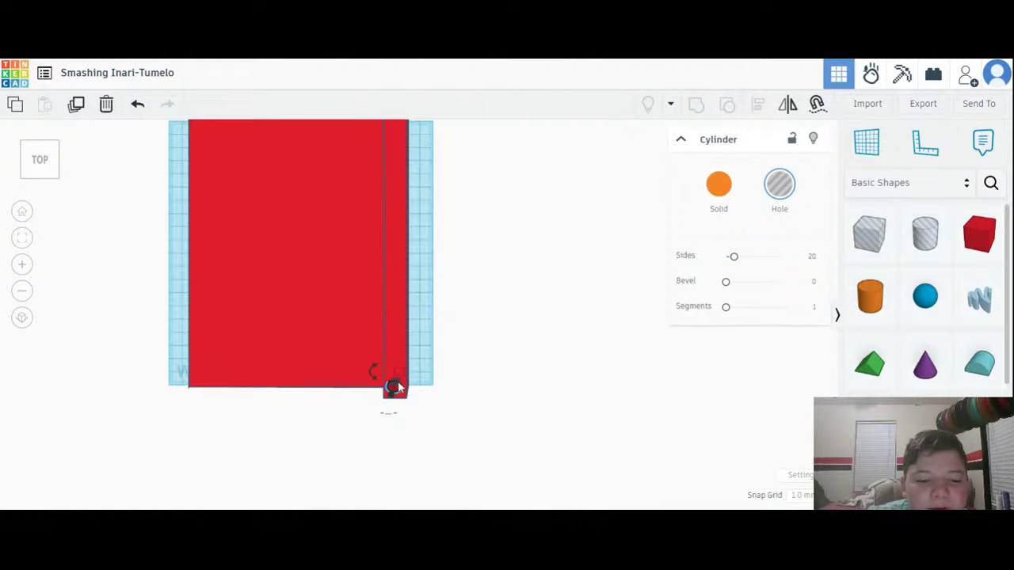
left_click_drag(394, 388, 393, 266)
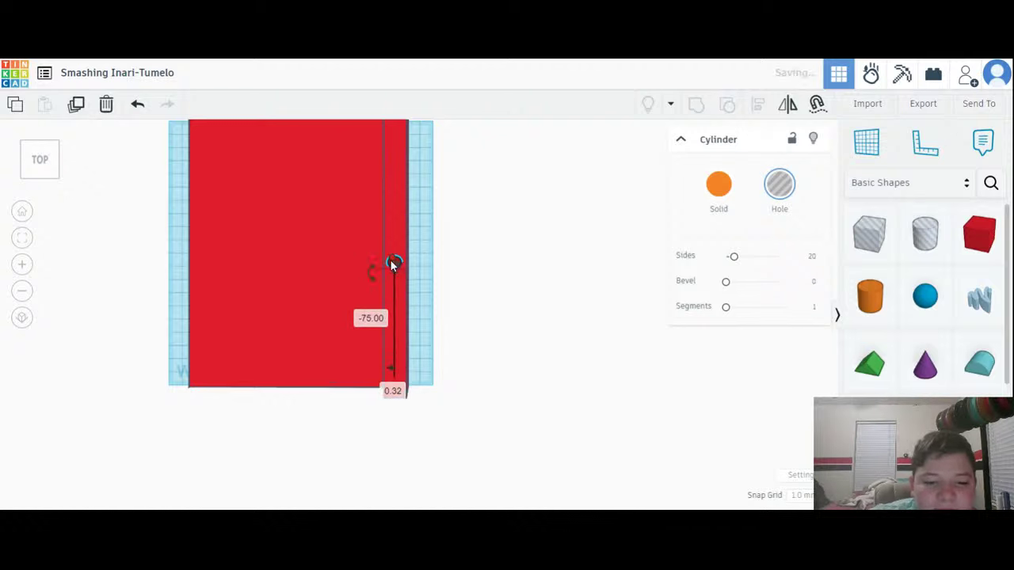
left_click(688, 291)
Export the whole holder design as an .STL file
left_click(44, 179)
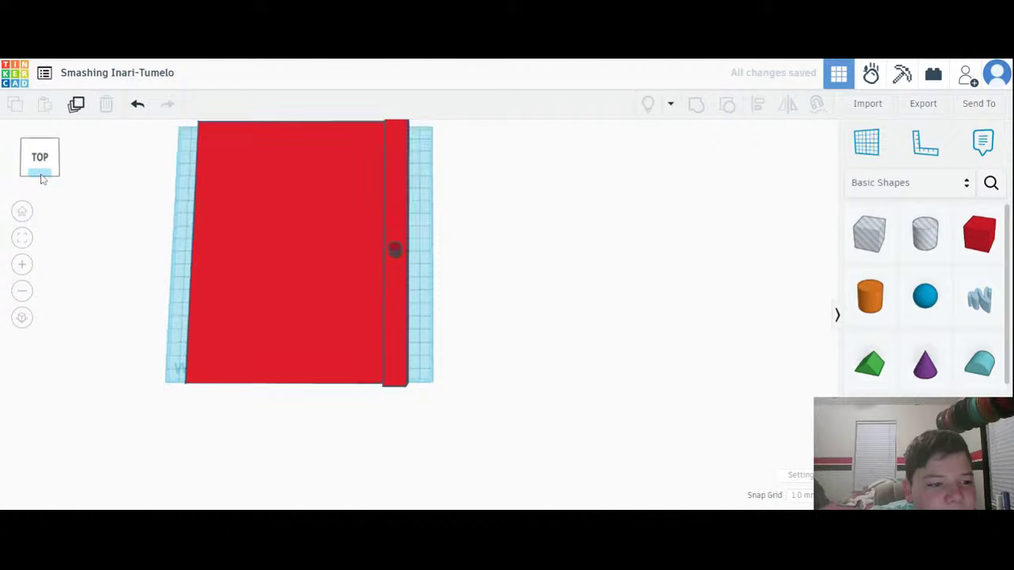
left_click(29, 168)
left_click(25, 148)
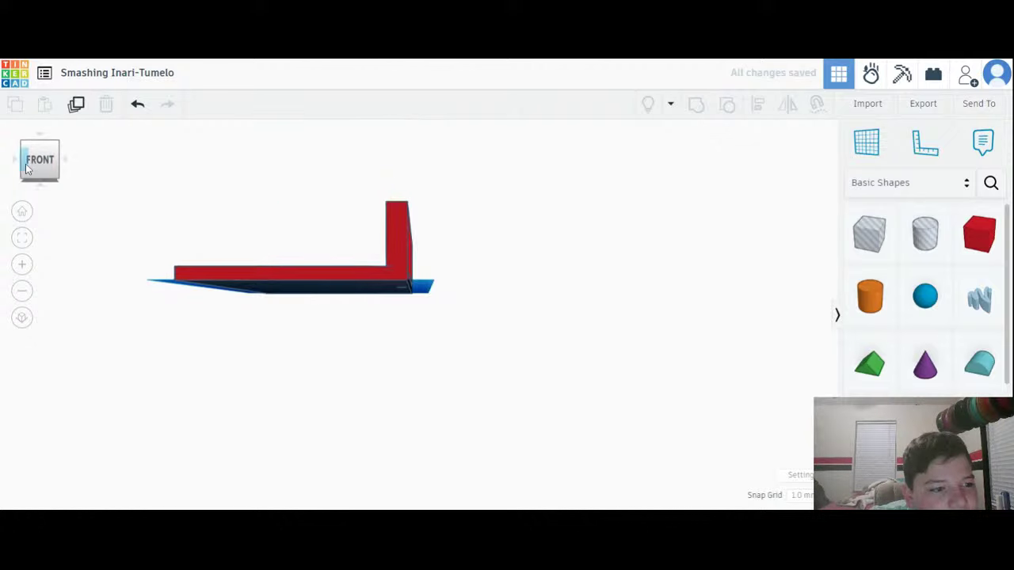
left_click(29, 146)
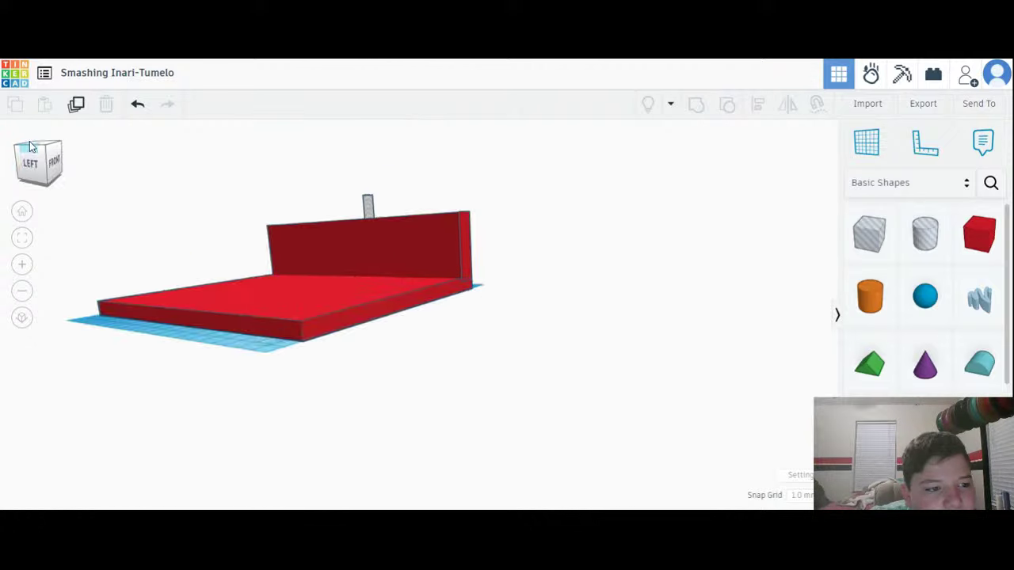
left_click(933, 104)
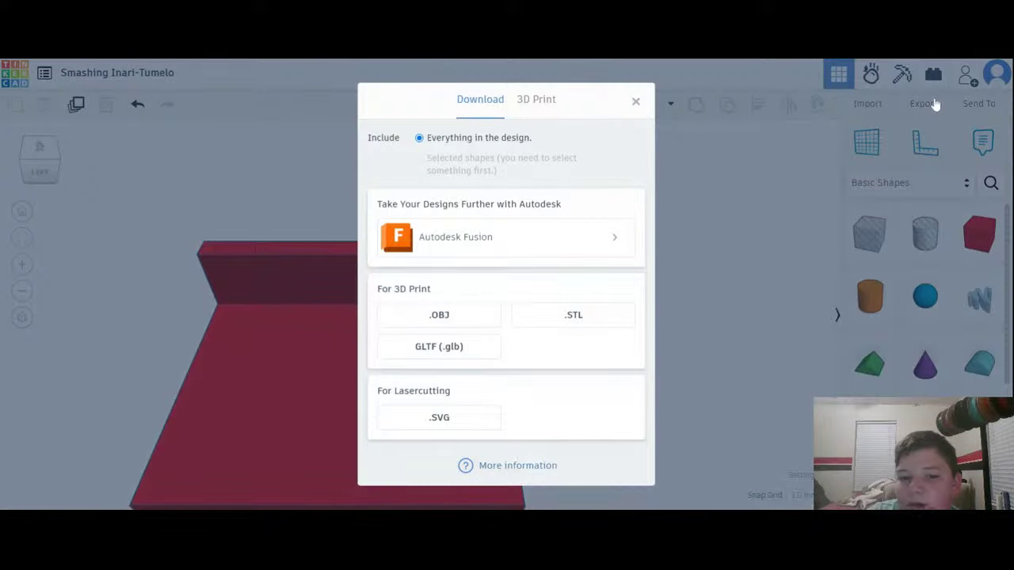
left_click(557, 321)
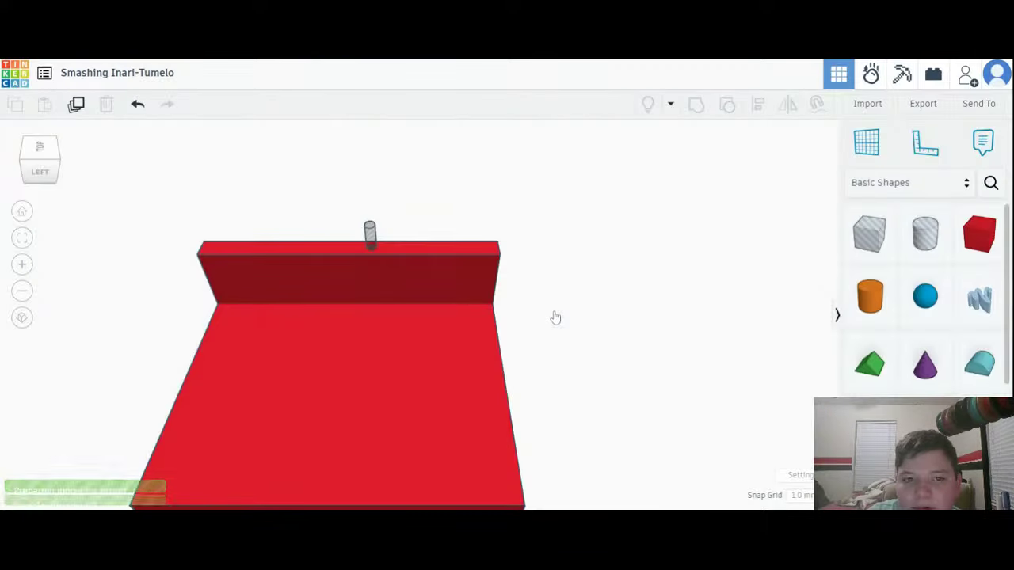